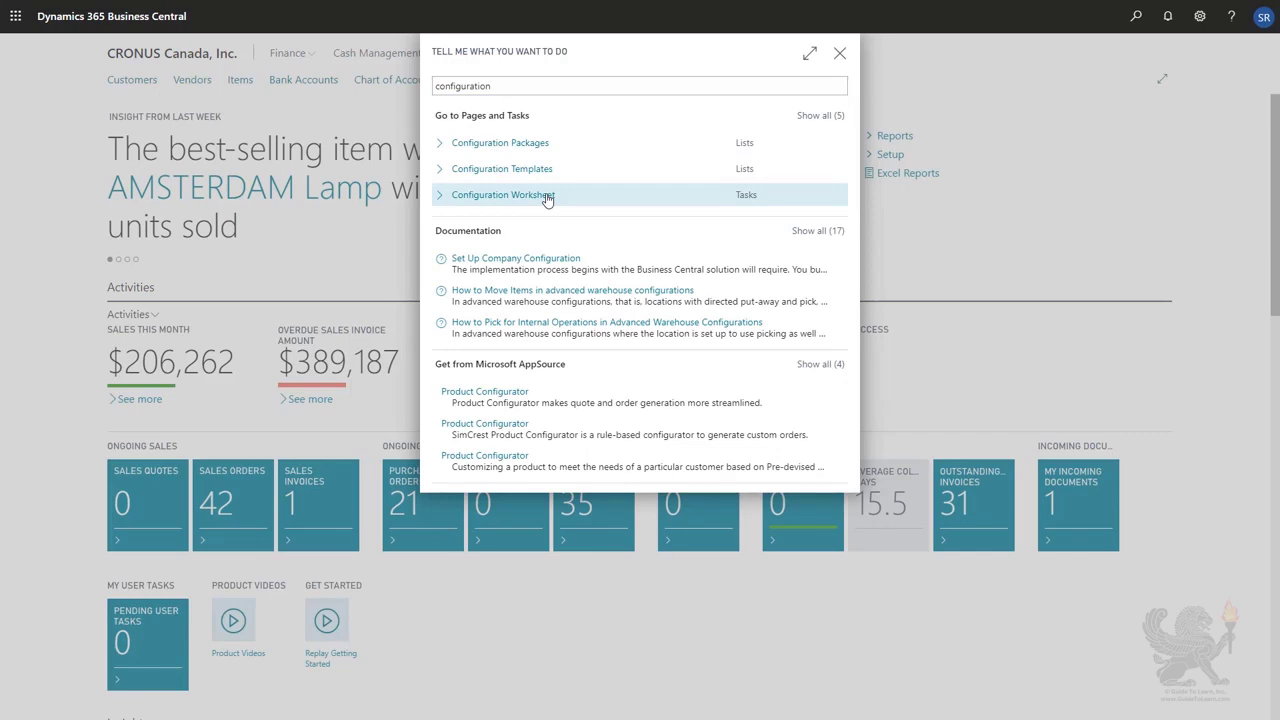
Open the Configuration Worksheet and try to look up a table ID on the first line.
{"action": "left_click", "coordinate": [547, 196]}
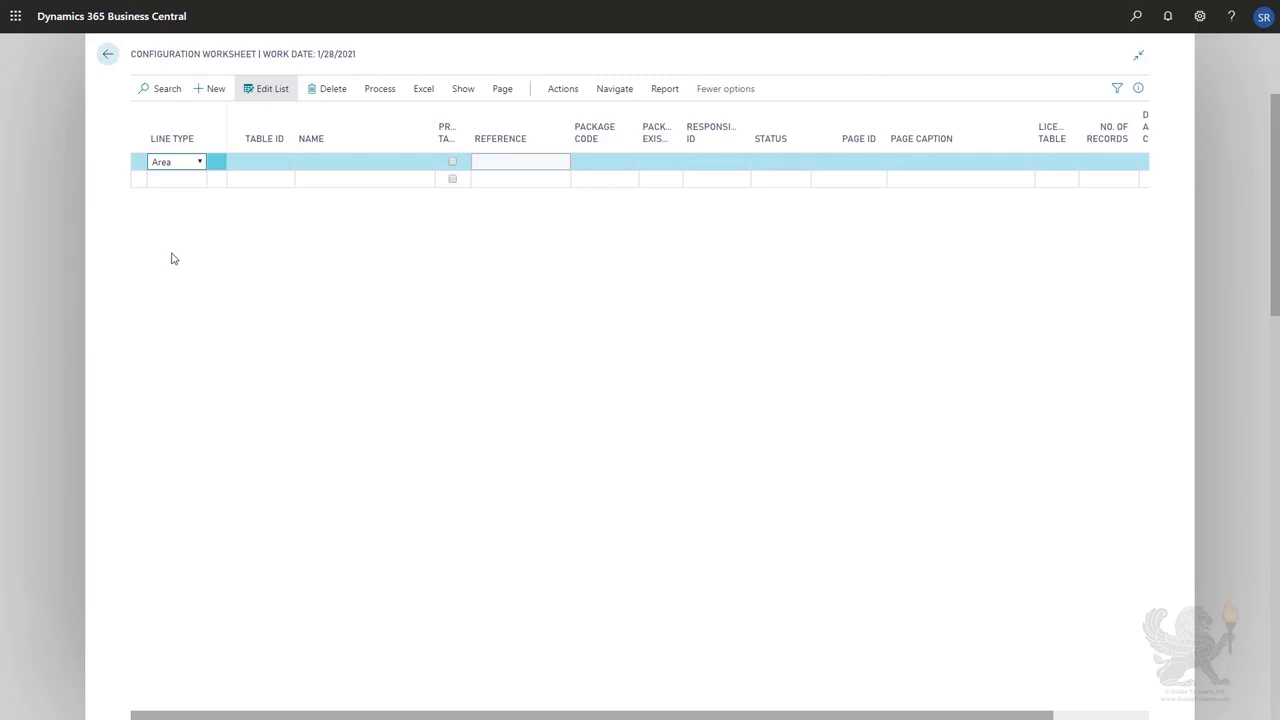
{"action": "left_click", "coordinate": [271, 161]}
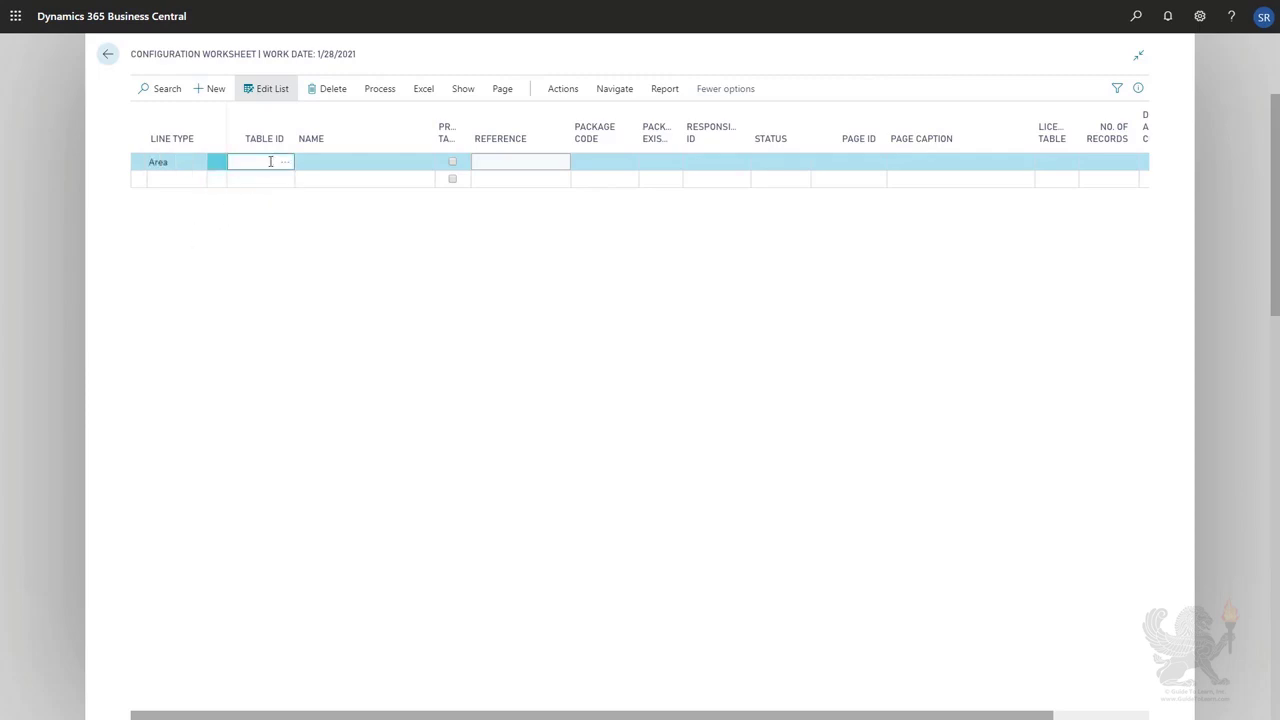
{"action": "left_click", "coordinate": [283, 163]}
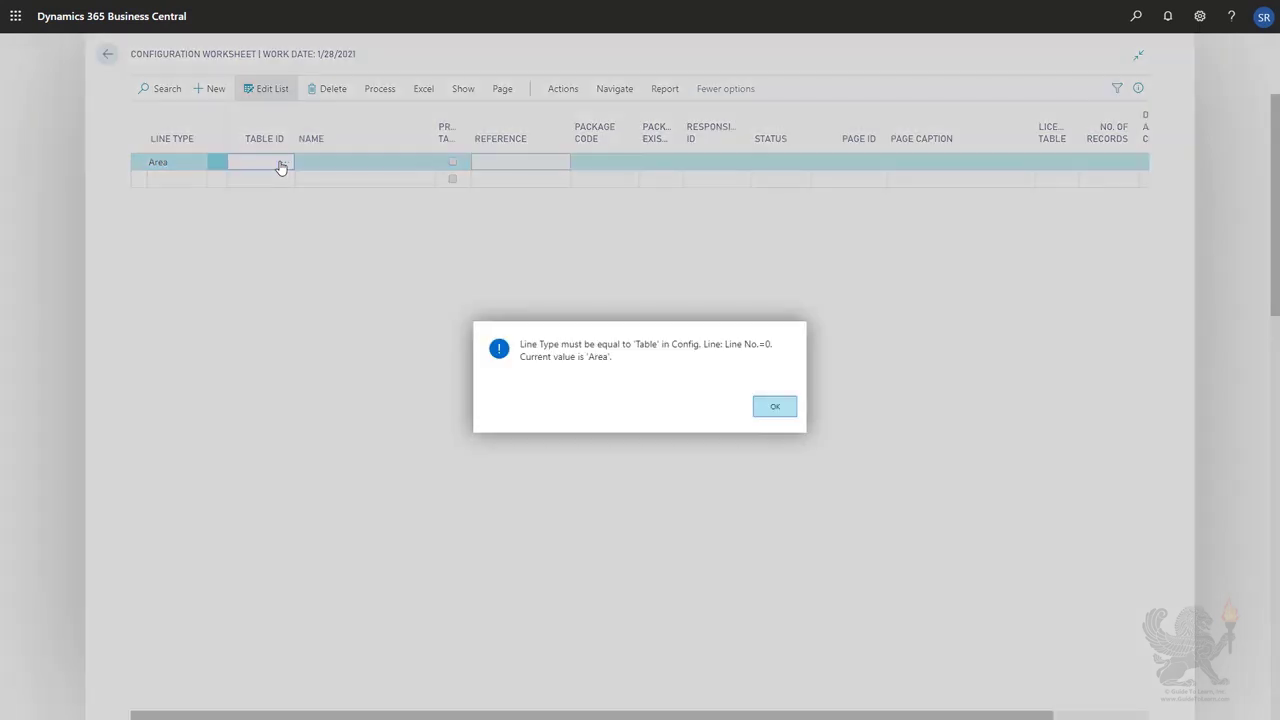
{"action": "left_click", "coordinate": [793, 410]}
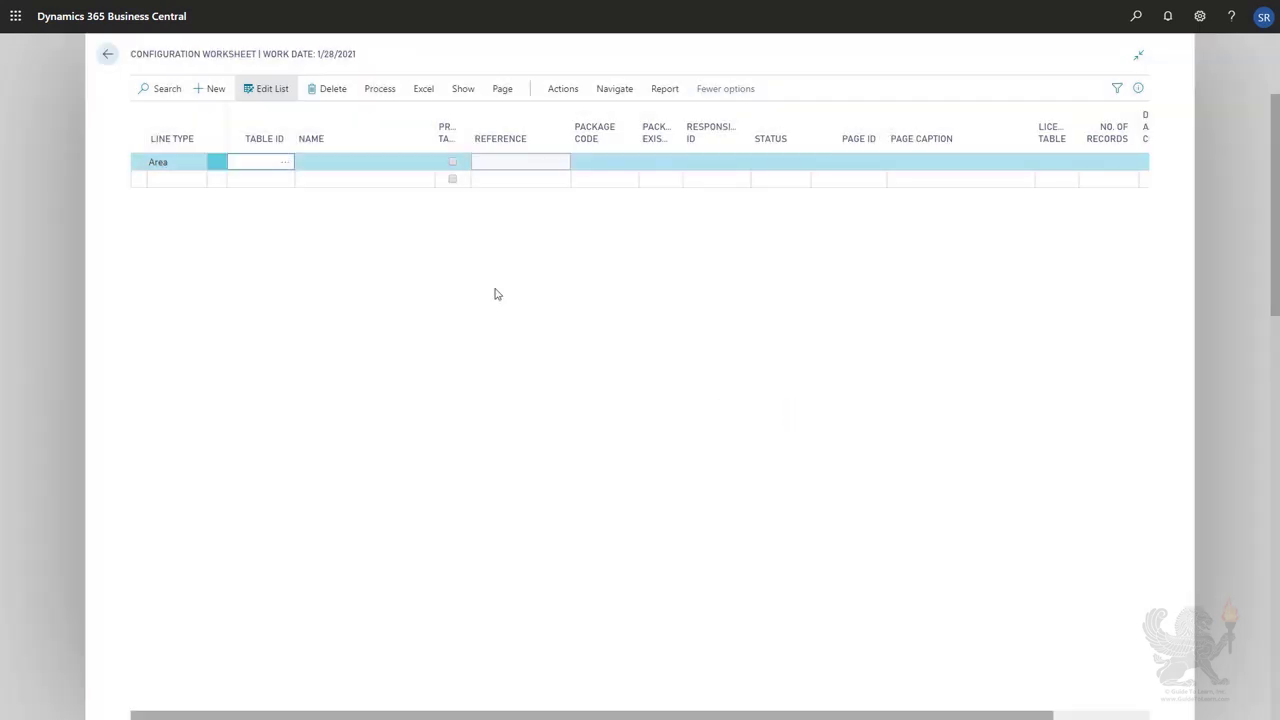
Set the first line's type to Table and select table 18 Customer.
{"action": "left_click", "coordinate": [206, 163]}
{"action": "left_click", "coordinate": [200, 162]}
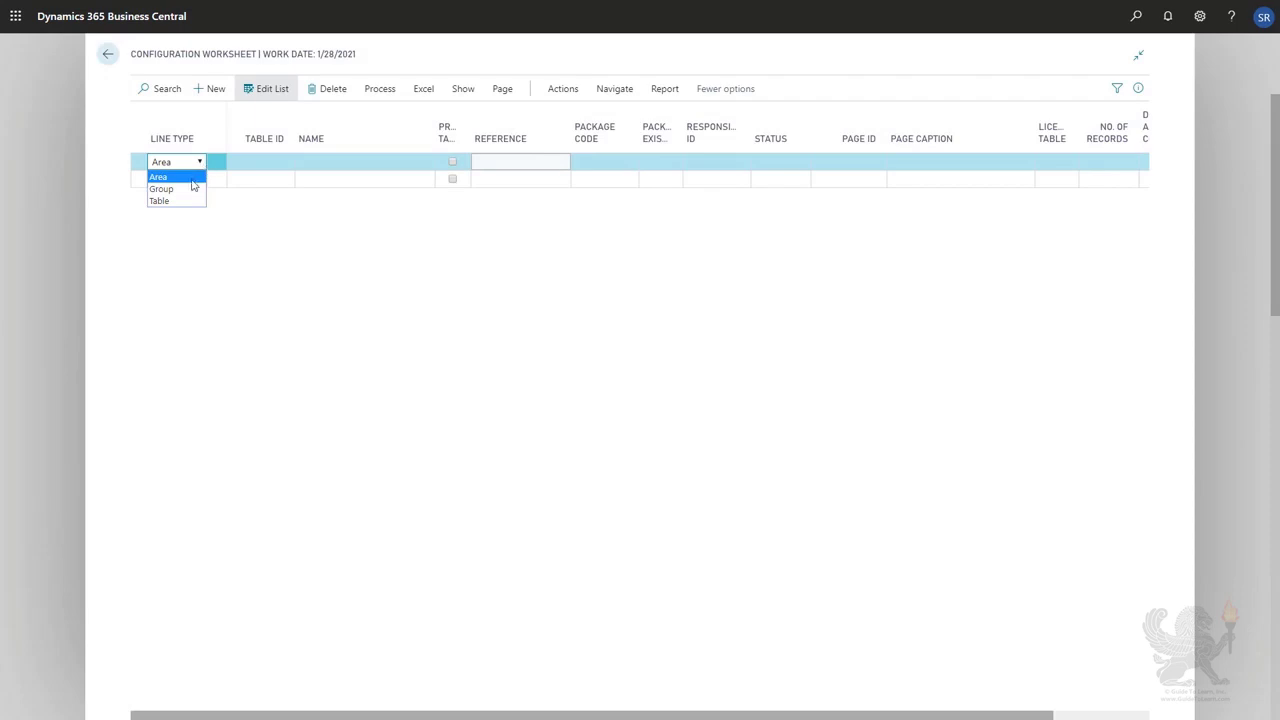
{"action": "left_click", "coordinate": [190, 202]}
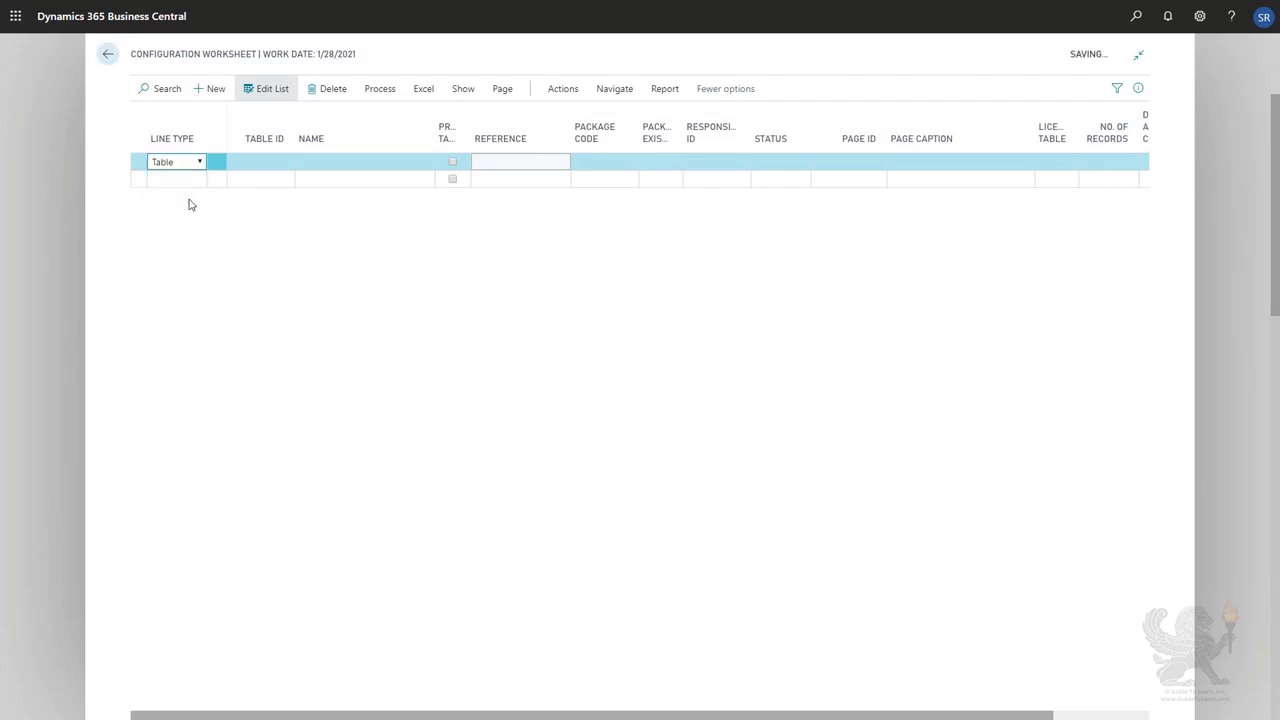
{"action": "left_click", "coordinate": [266, 158]}
{"action": "left_click", "coordinate": [285, 165]}
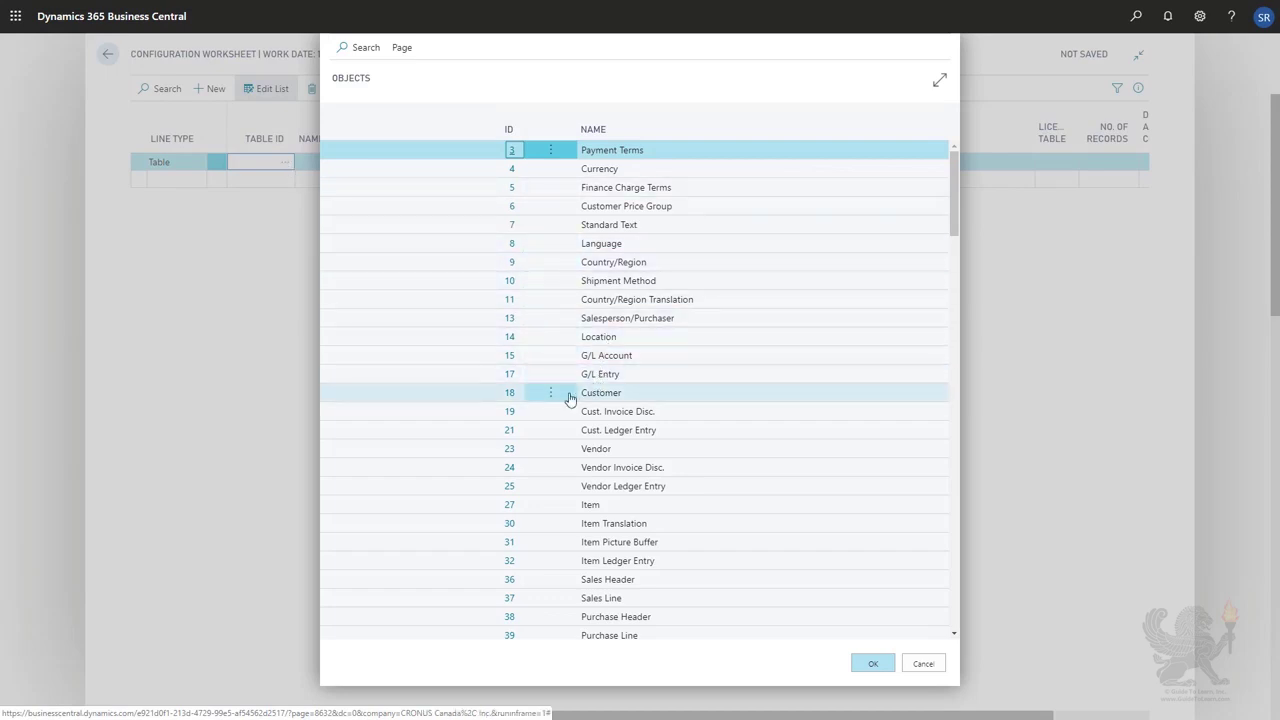
{"action": "left_click", "coordinate": [513, 396]}
{"action": "key", "text": "Return"}
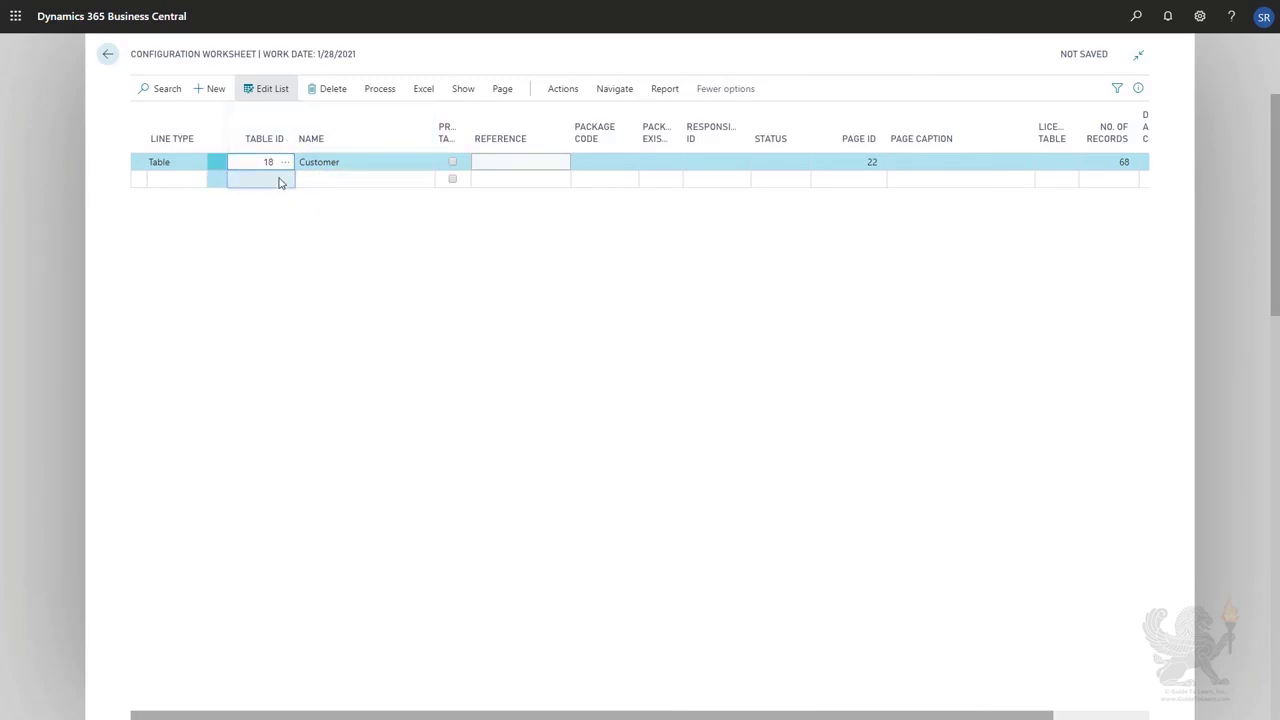
Add a second line for table 15 G/L Account.
{"action": "left_click", "coordinate": [280, 181]}
{"action": "left_click", "coordinate": [284, 181]}
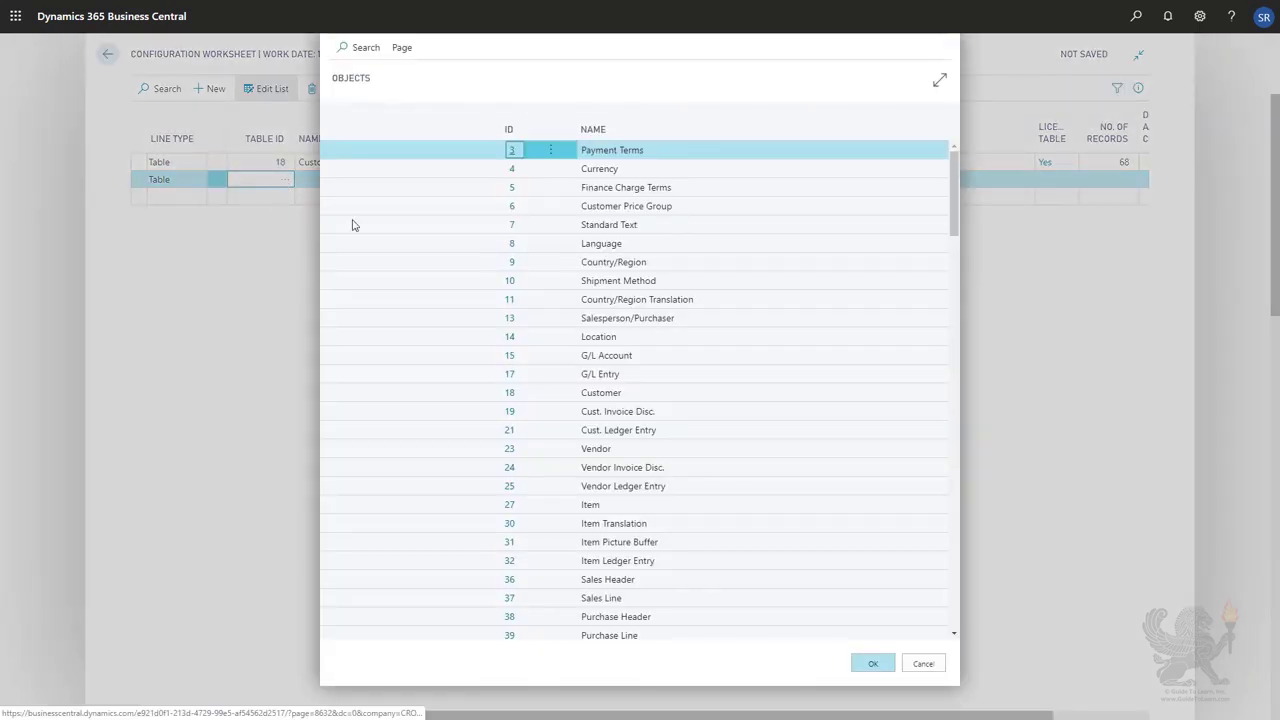
{"action": "left_click", "coordinate": [509, 355]}
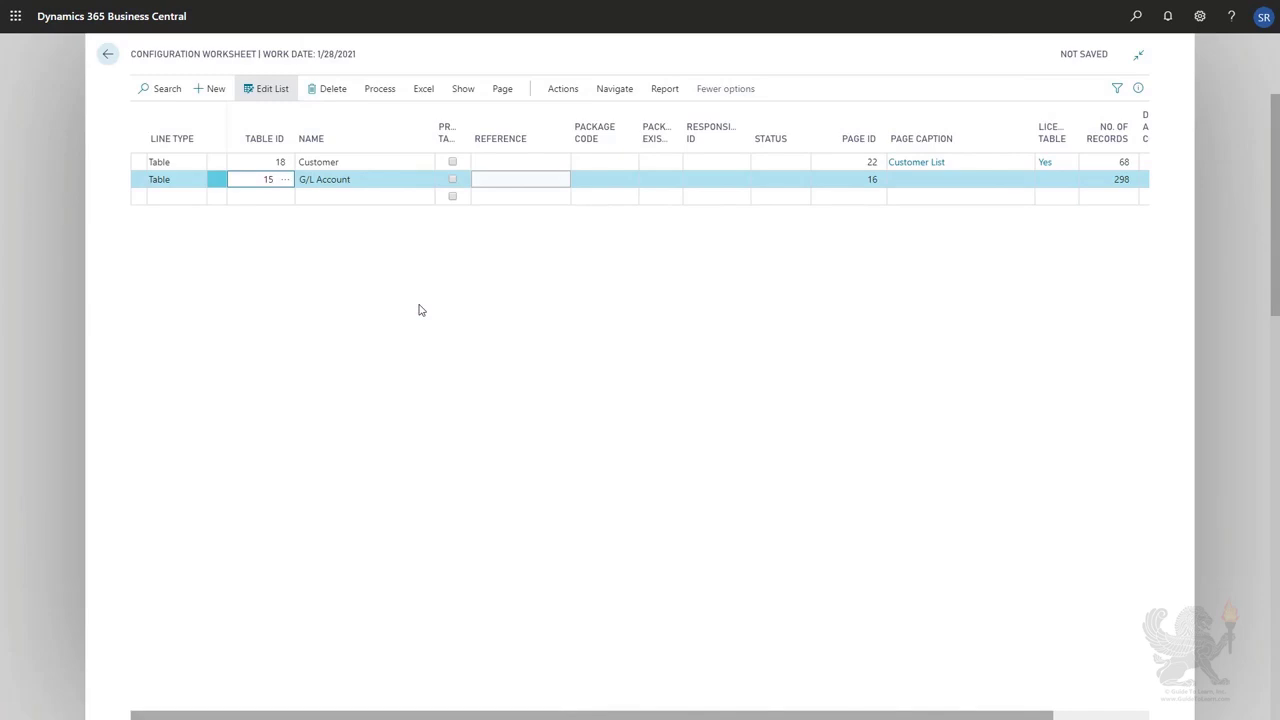
Mark the Customer table line as a promoted table.
{"action": "mouse_move", "coordinate": [455, 138]}
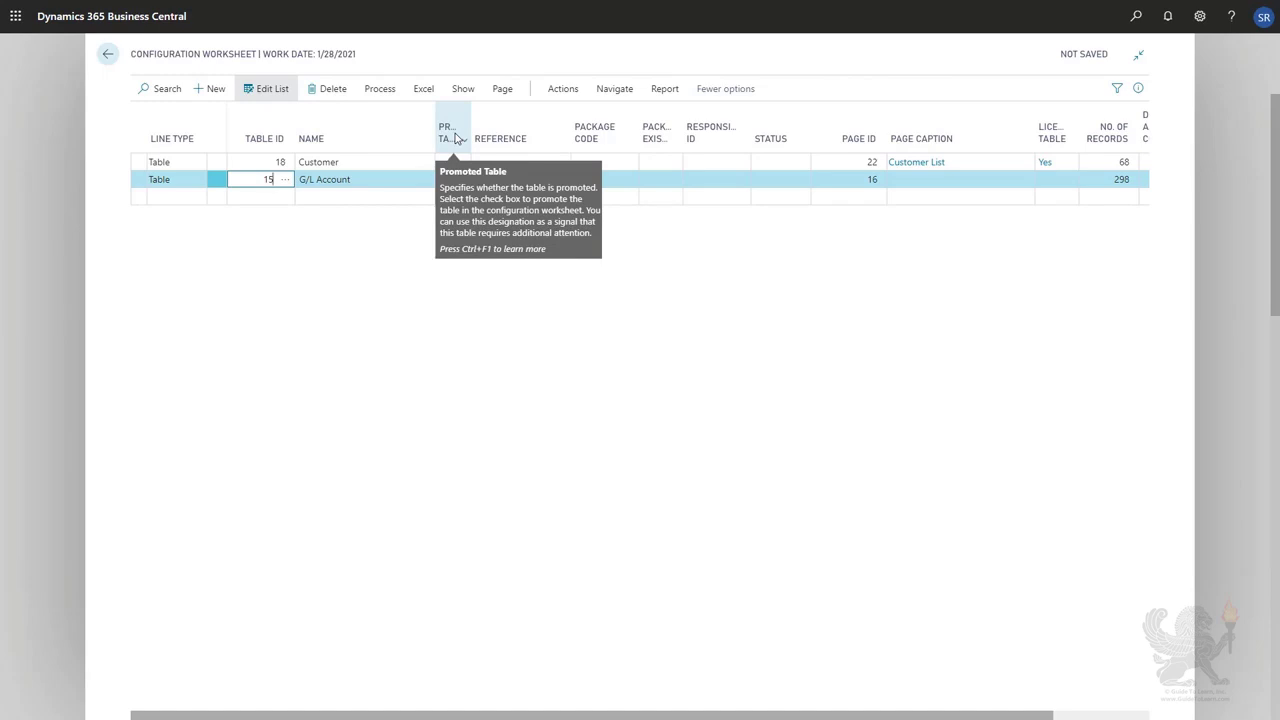
{"action": "left_click", "coordinate": [453, 162]}
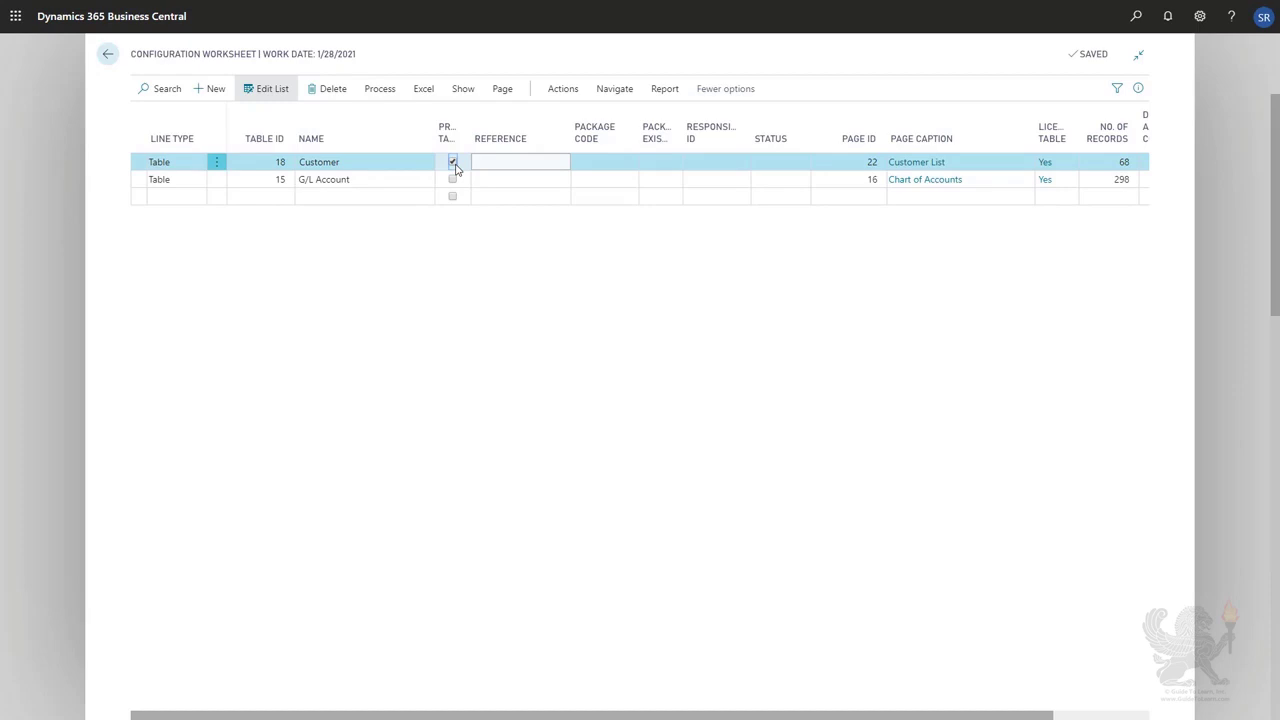
Show only promoted tables, then remove the Promoted Table filter and close the filter pane.
{"action": "left_click", "coordinate": [462, 90]}
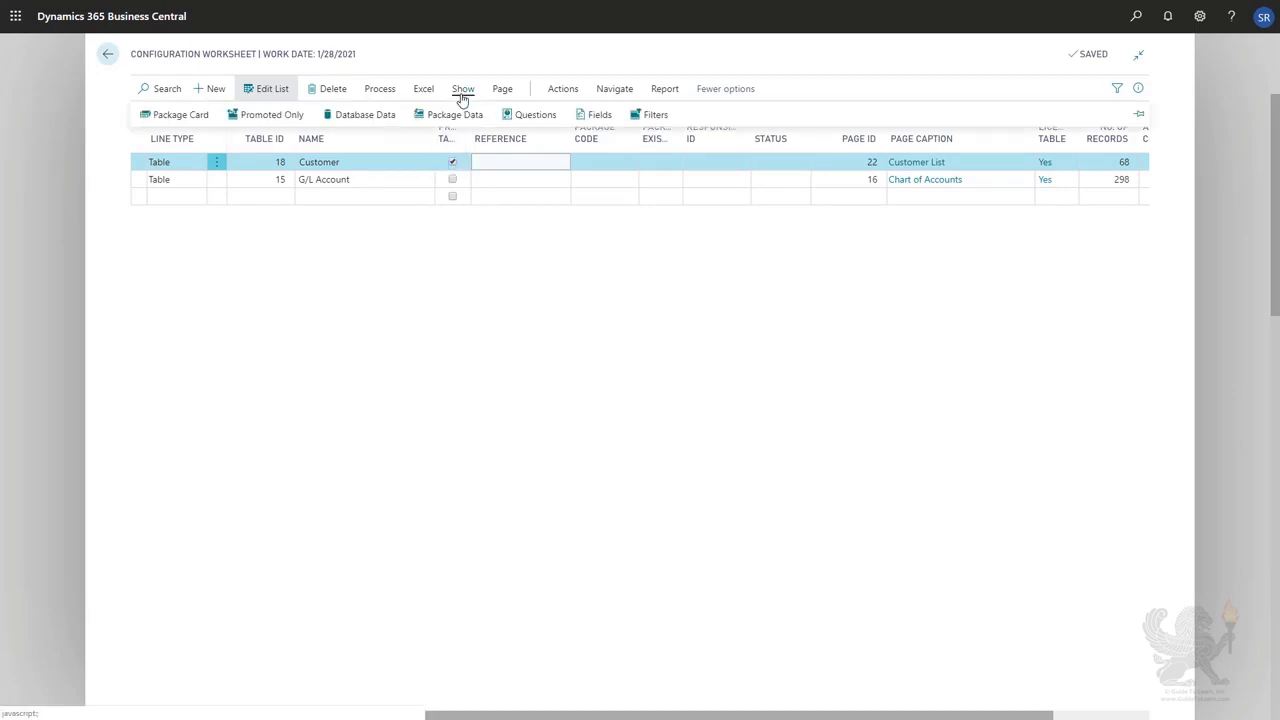
{"action": "left_click", "coordinate": [264, 116]}
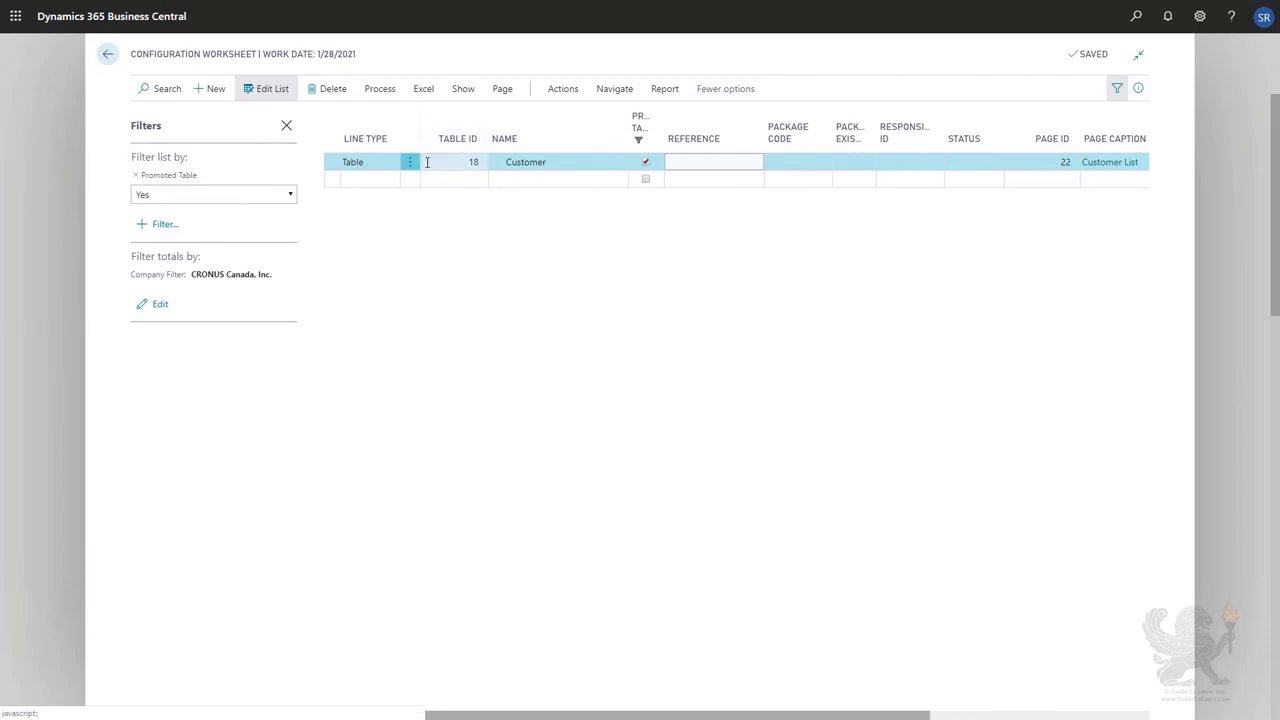
{"action": "left_click", "coordinate": [134, 180]}
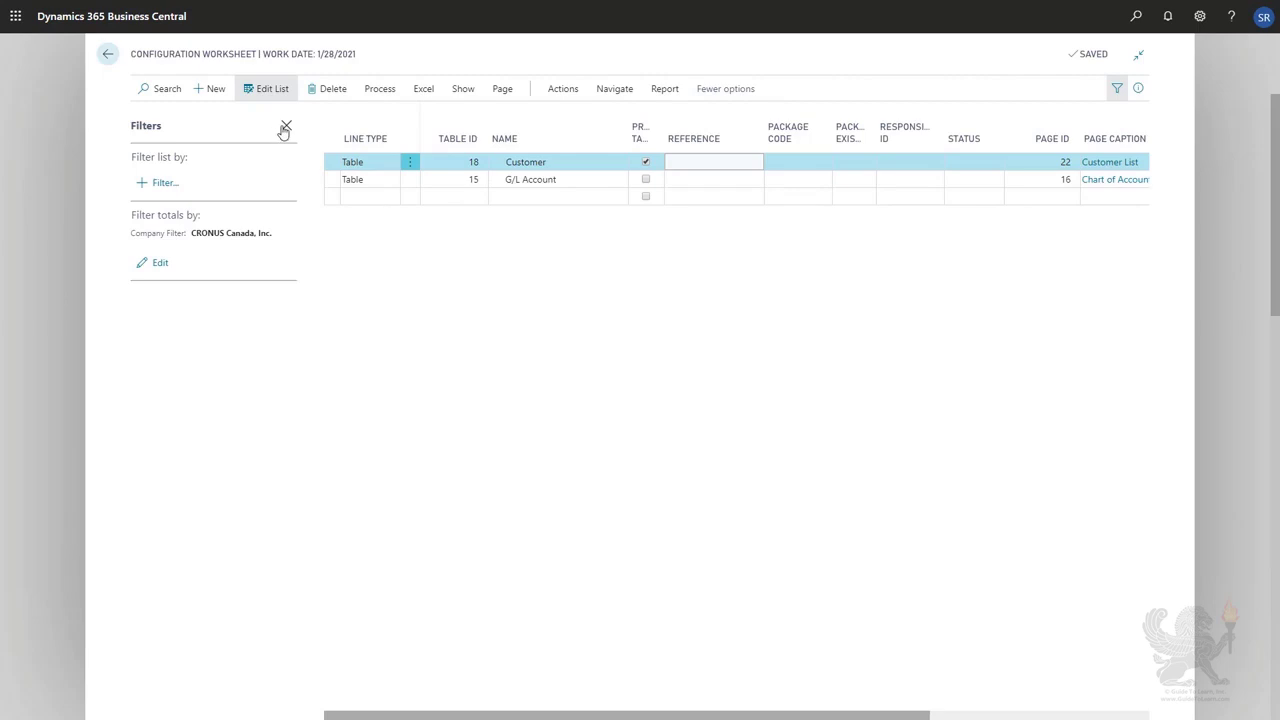
{"action": "left_click", "coordinate": [286, 125]}
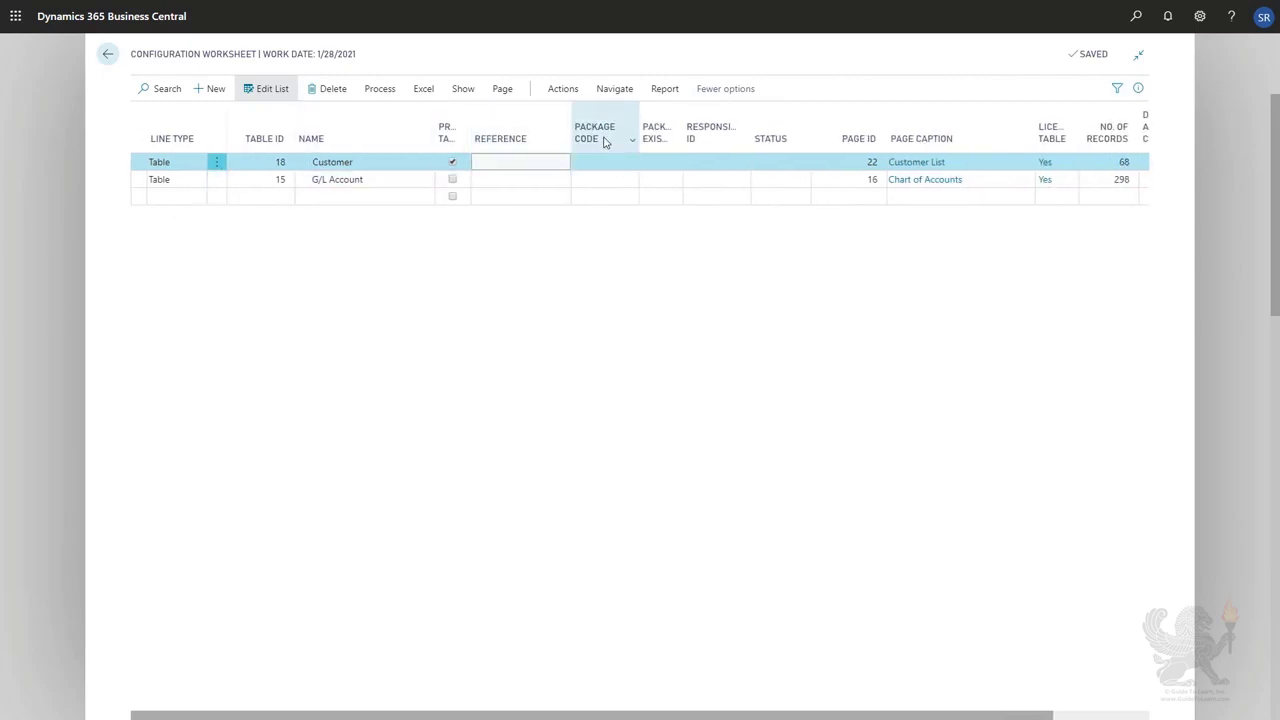
Examine the descriptions of the worksheet columns and scroll across the remaining columns.
{"action": "mouse_move", "coordinate": [604, 142]}
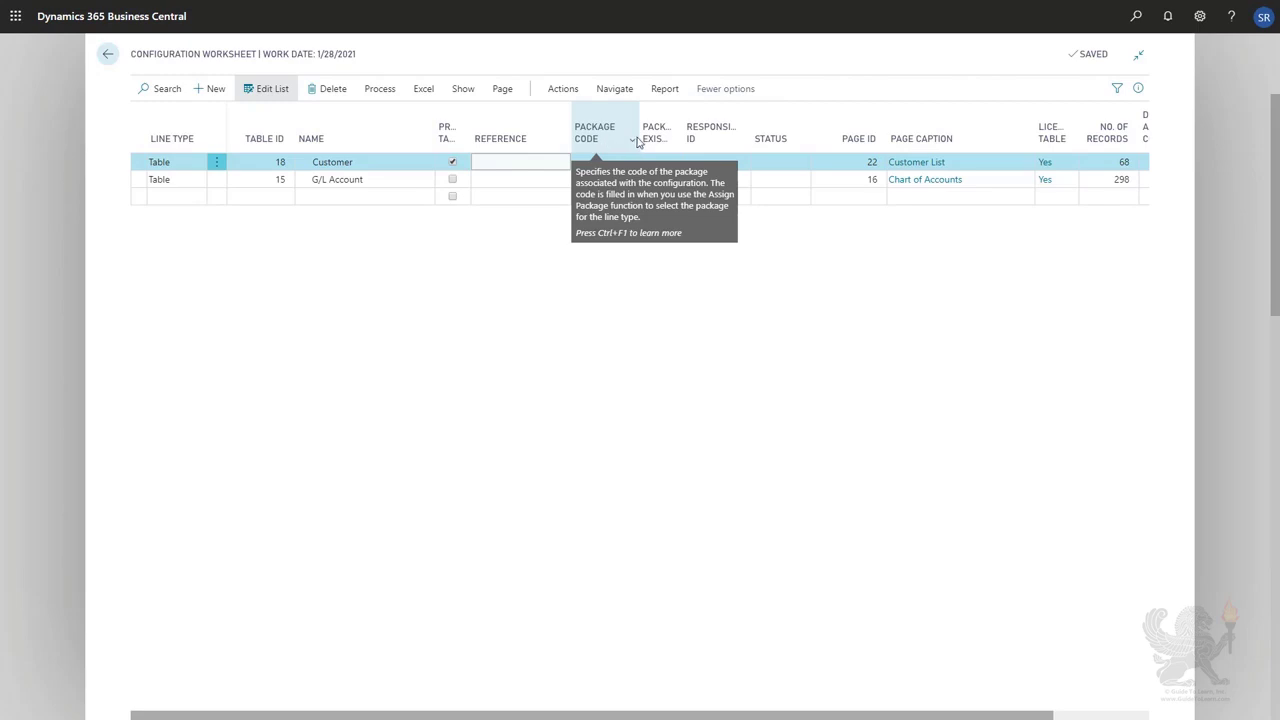
{"action": "mouse_move", "coordinate": [649, 141]}
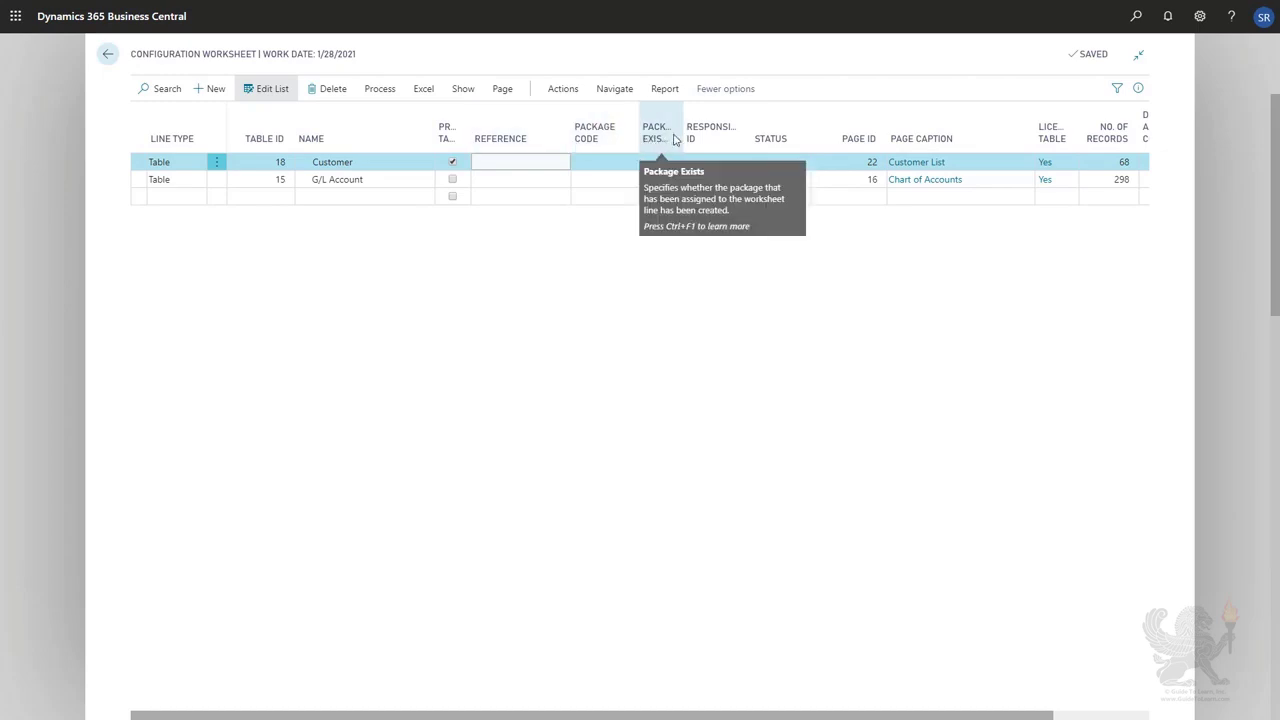
{"action": "mouse_move", "coordinate": [698, 138]}
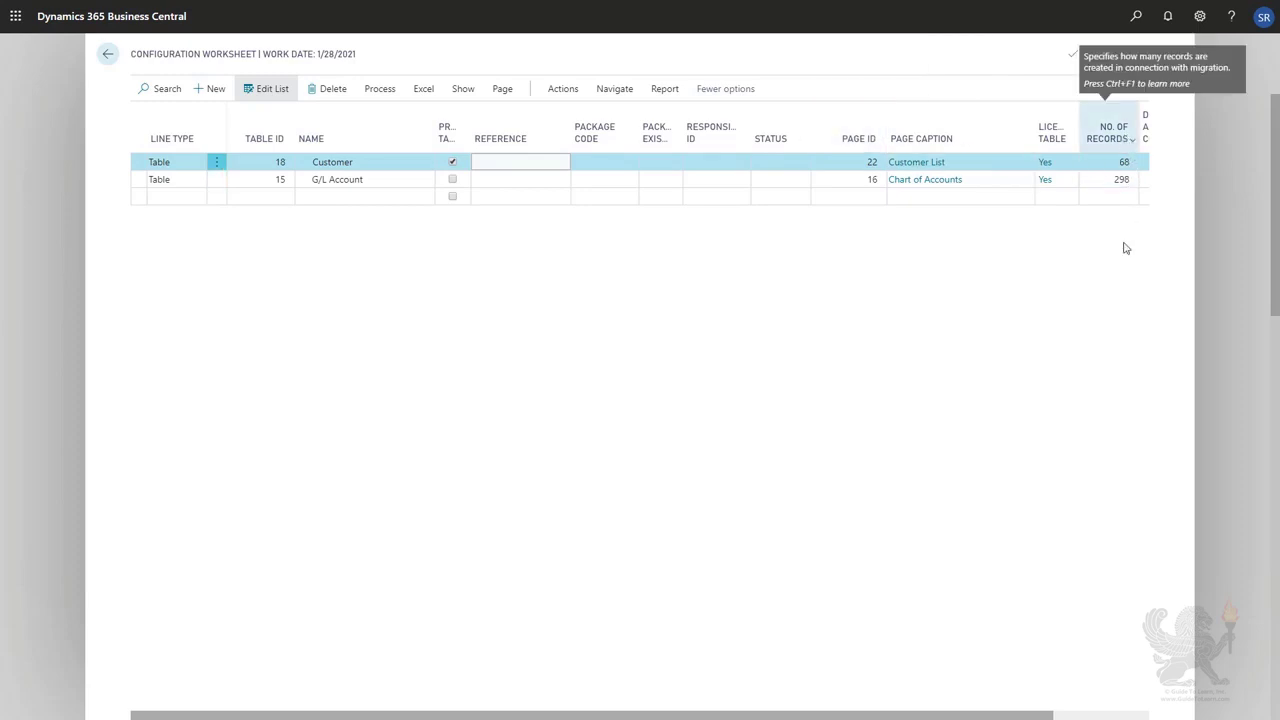
{"action": "left_click", "coordinate": [1079, 718]}
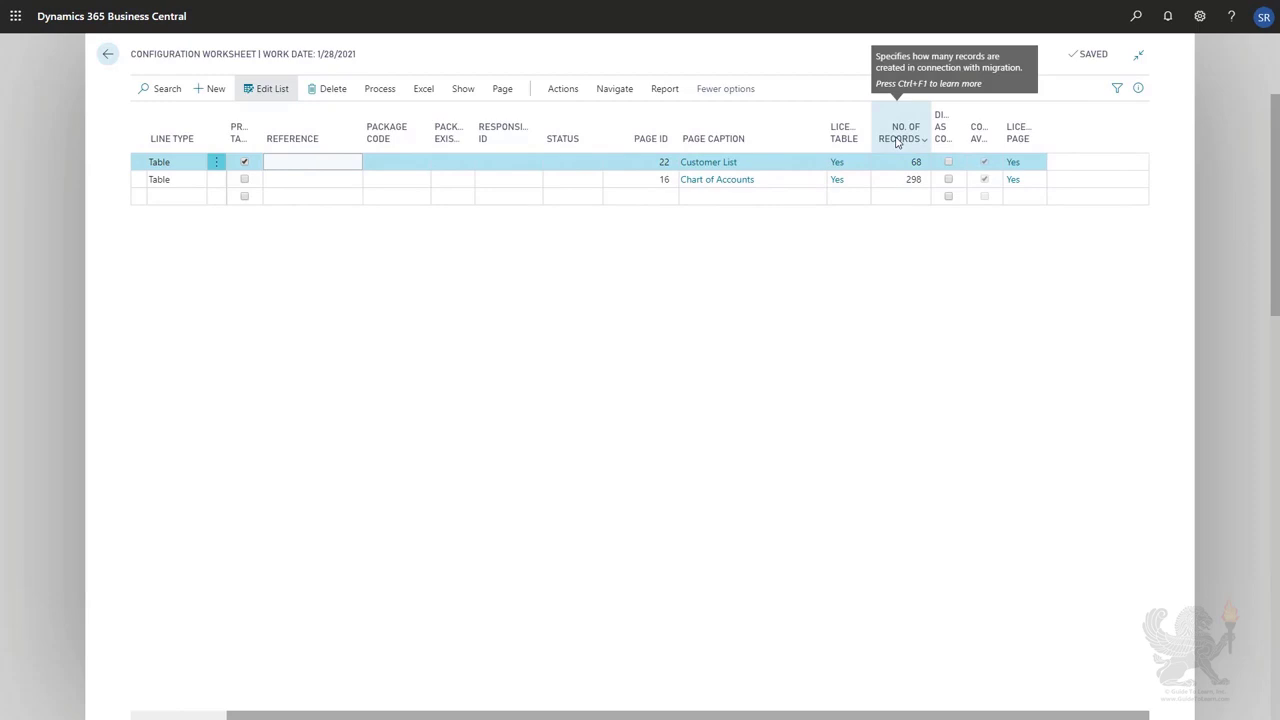
{"action": "left_click", "coordinate": [167, 716]}
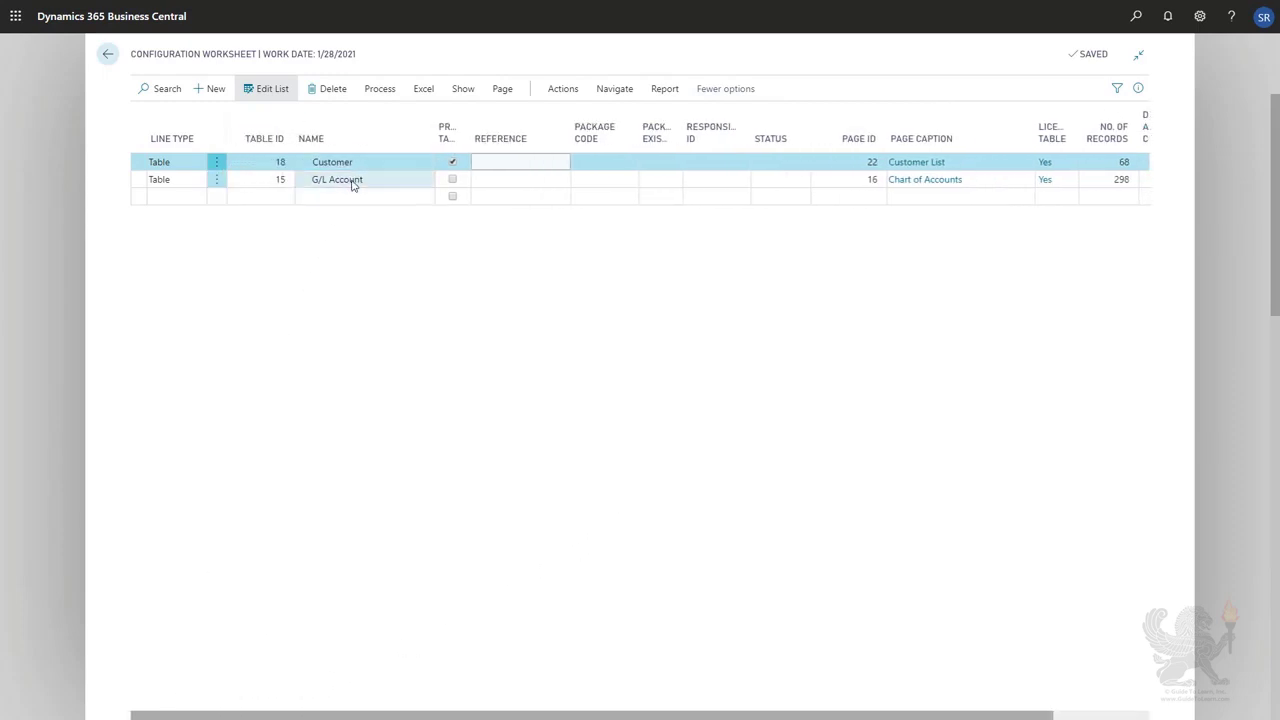
Add the tables related to the G/L Account line using Get Related Tables.
{"action": "left_click", "coordinate": [352, 180]}
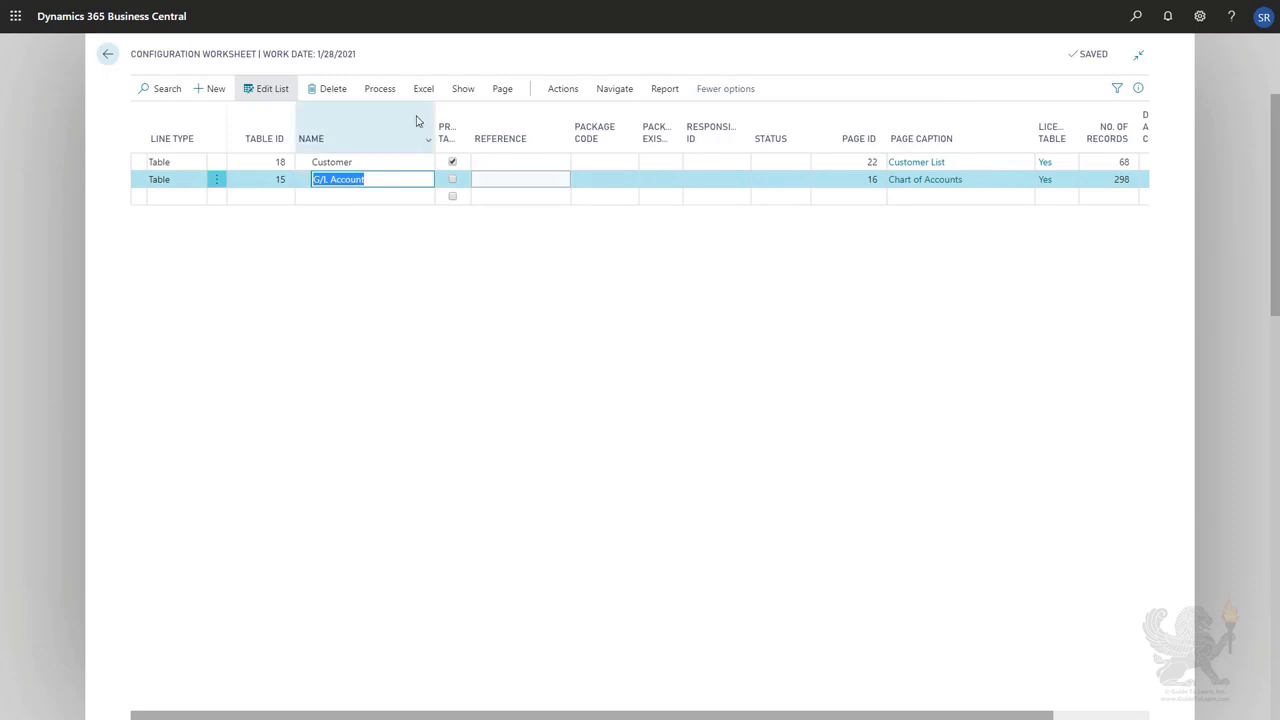
{"action": "left_click", "coordinate": [465, 90]}
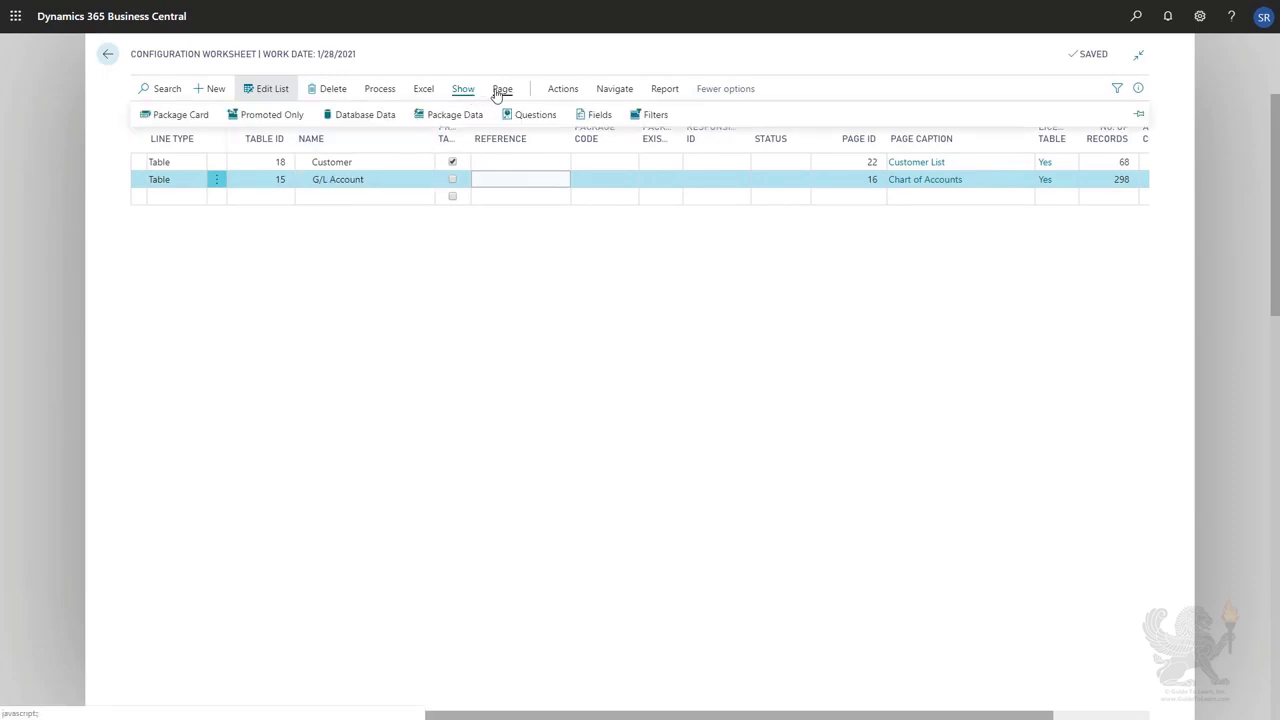
{"action": "left_click", "coordinate": [500, 91]}
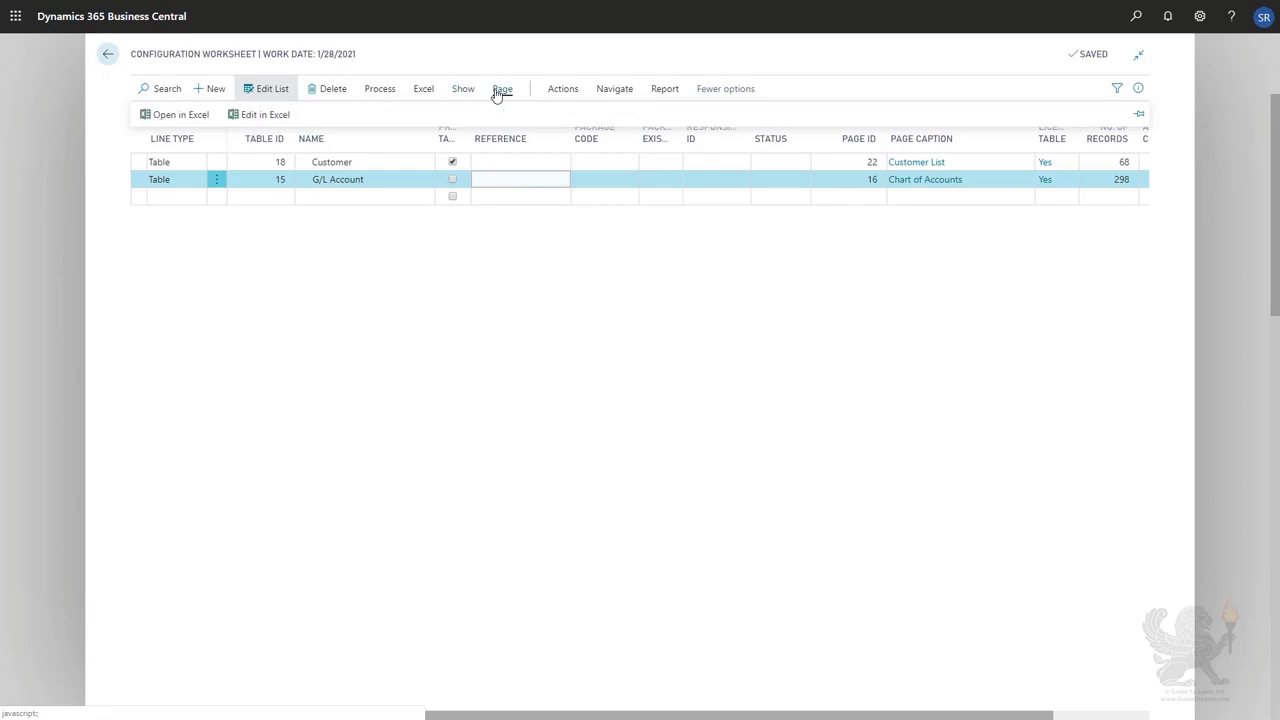
{"action": "left_click", "coordinate": [555, 92]}
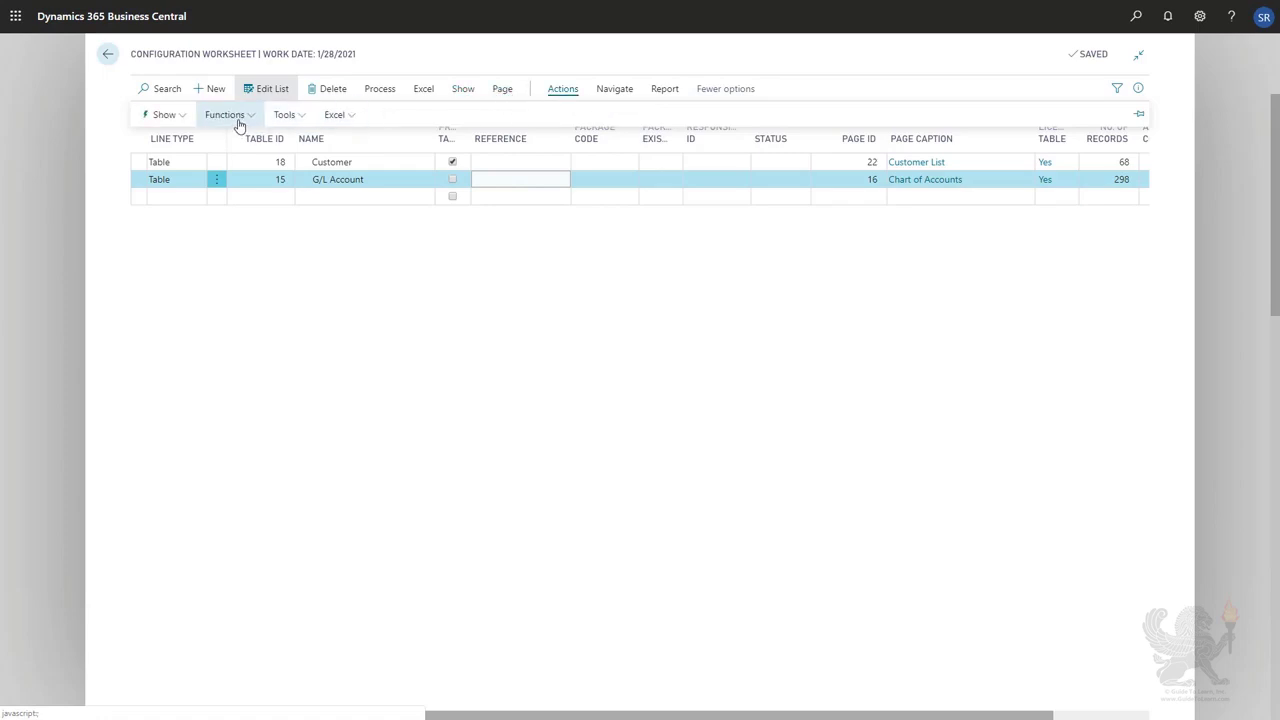
{"action": "left_click", "coordinate": [238, 120]}
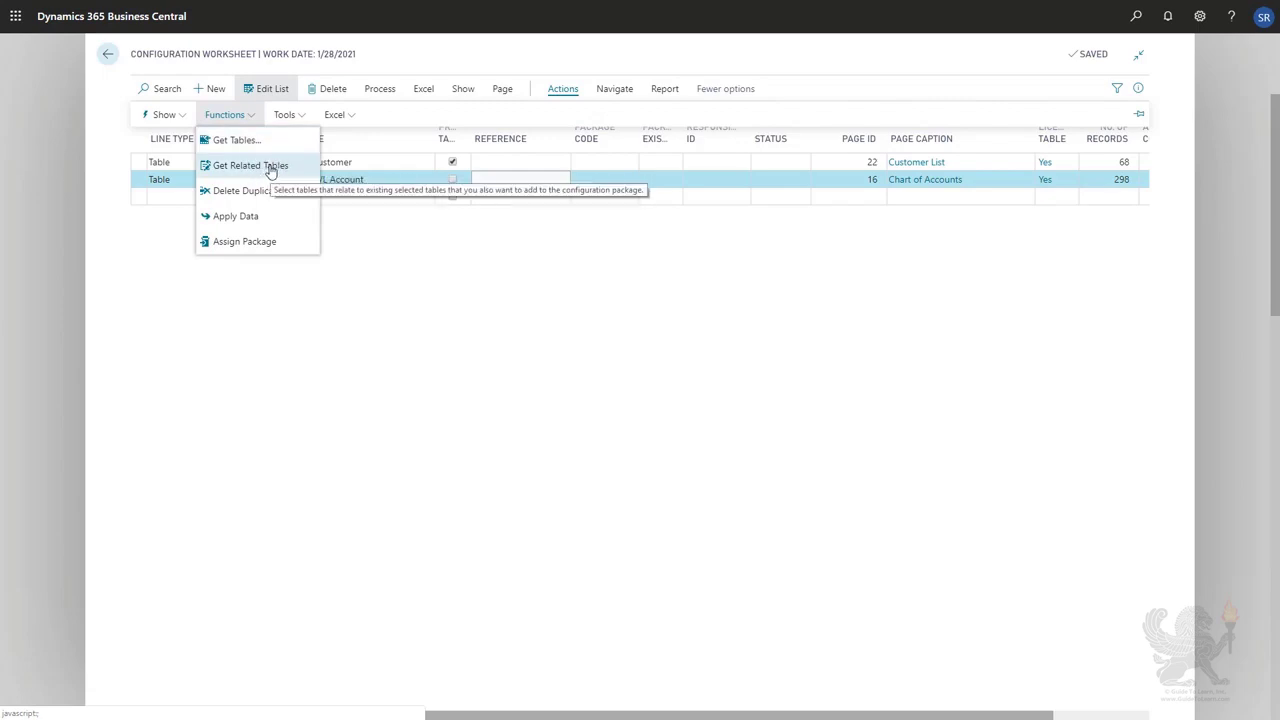
{"action": "left_click", "coordinate": [534, 294]}
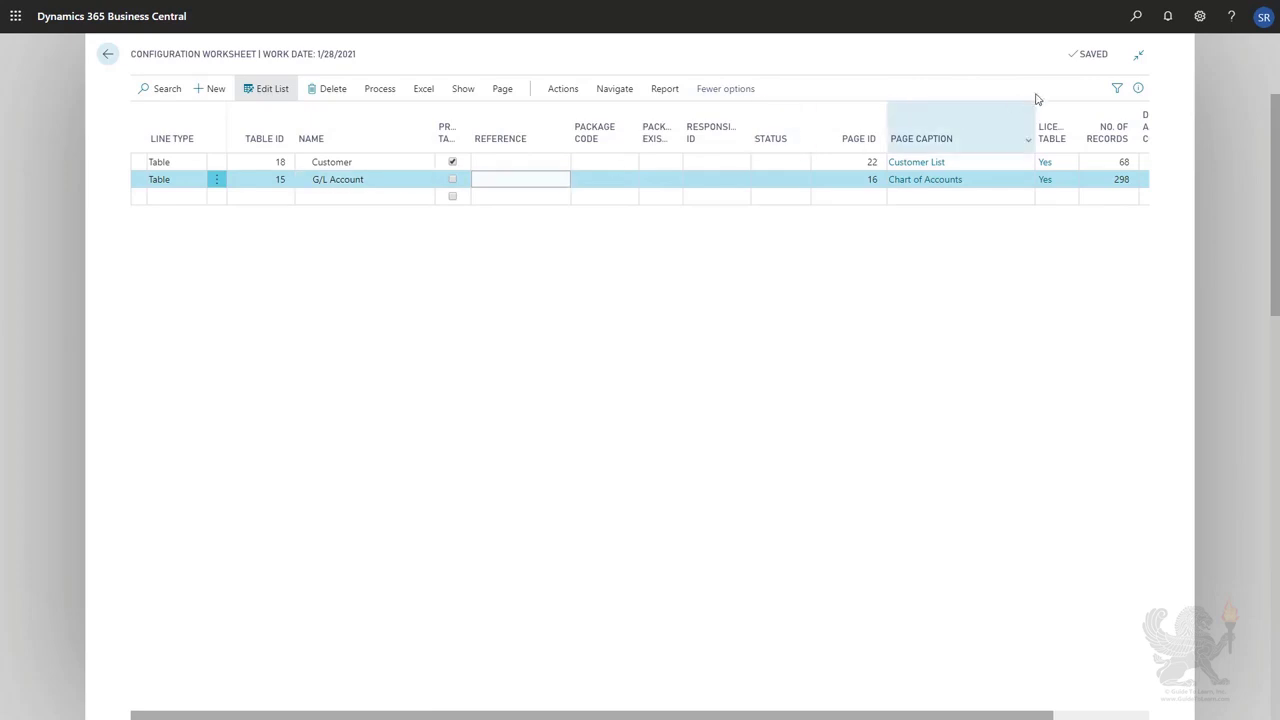
{"action": "left_click", "coordinate": [1136, 90]}
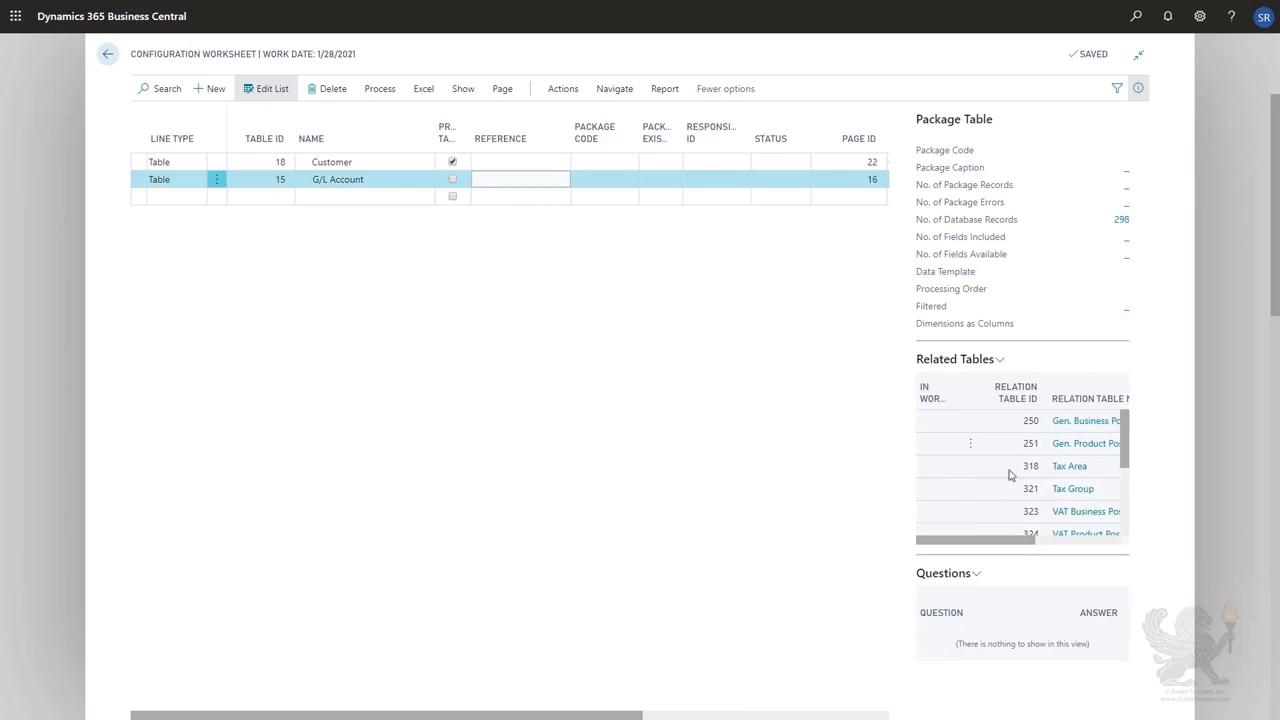
{"action": "left_click", "coordinate": [502, 90]}
{"action": "left_click", "coordinate": [563, 89]}
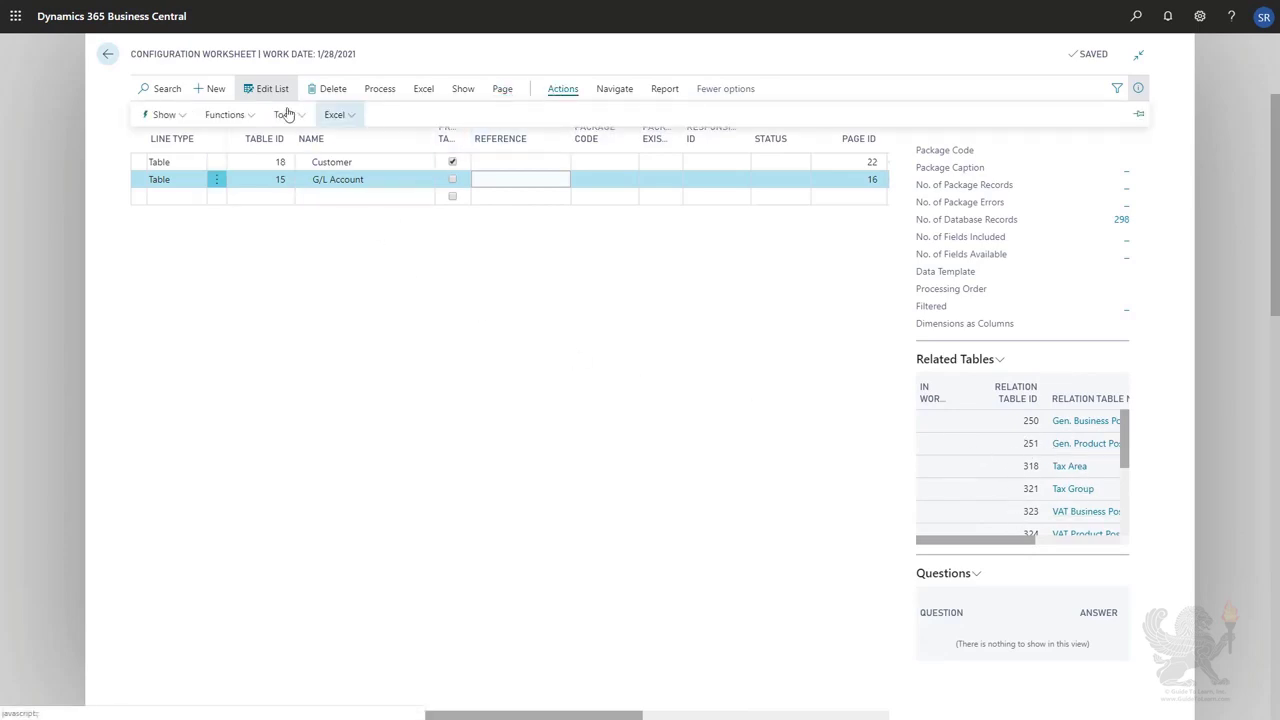
{"action": "left_click", "coordinate": [232, 116]}
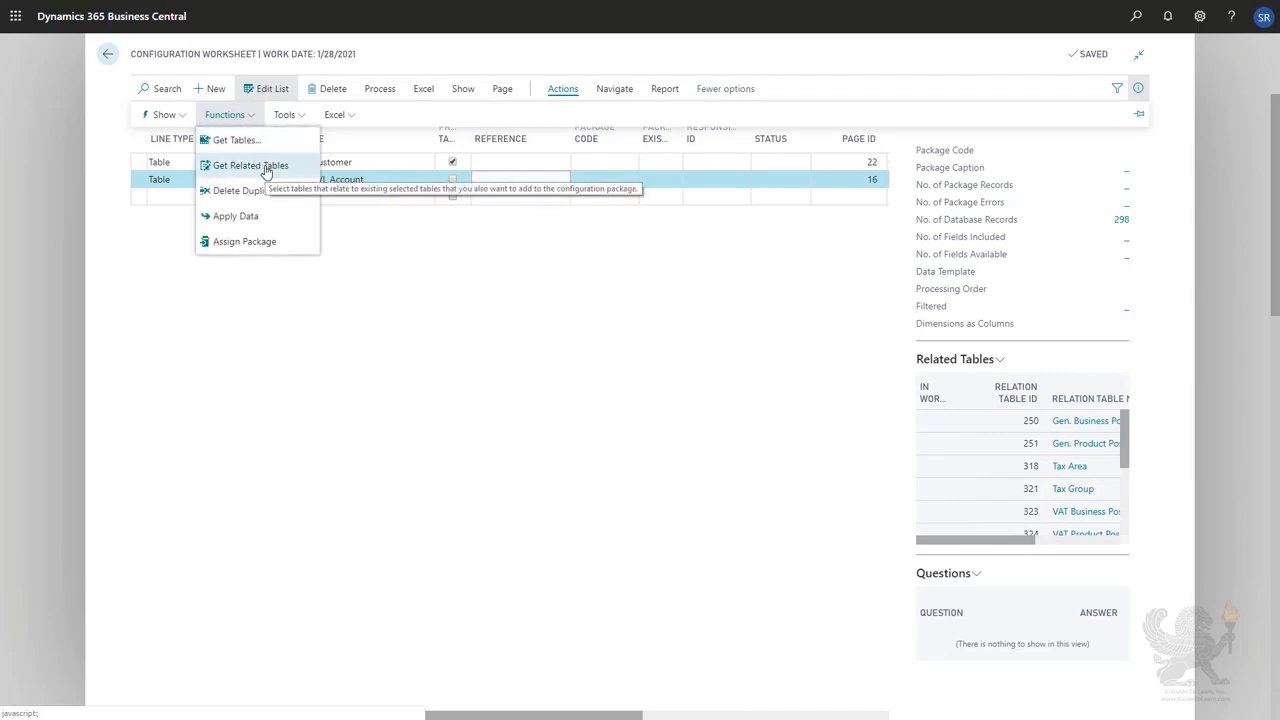
{"action": "left_click", "coordinate": [266, 172]}
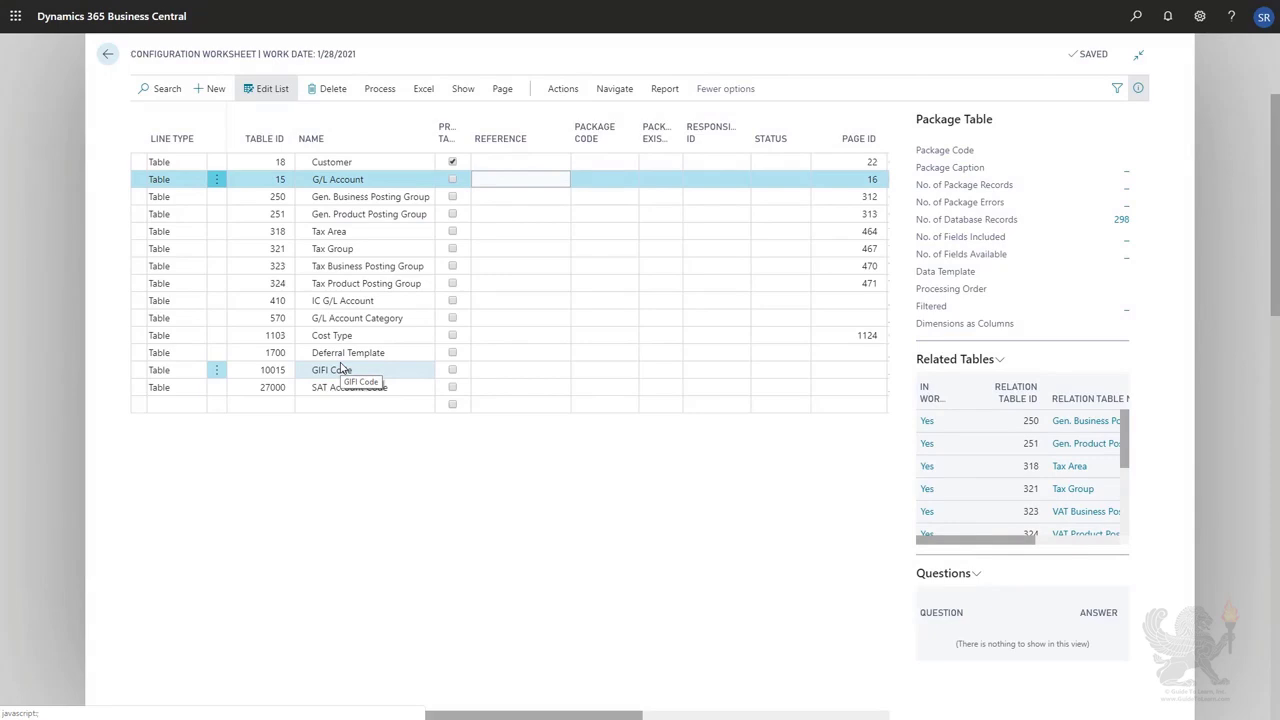
Delete the GIFI Code line from the worksheet.
{"action": "left_click", "coordinate": [214, 371]}
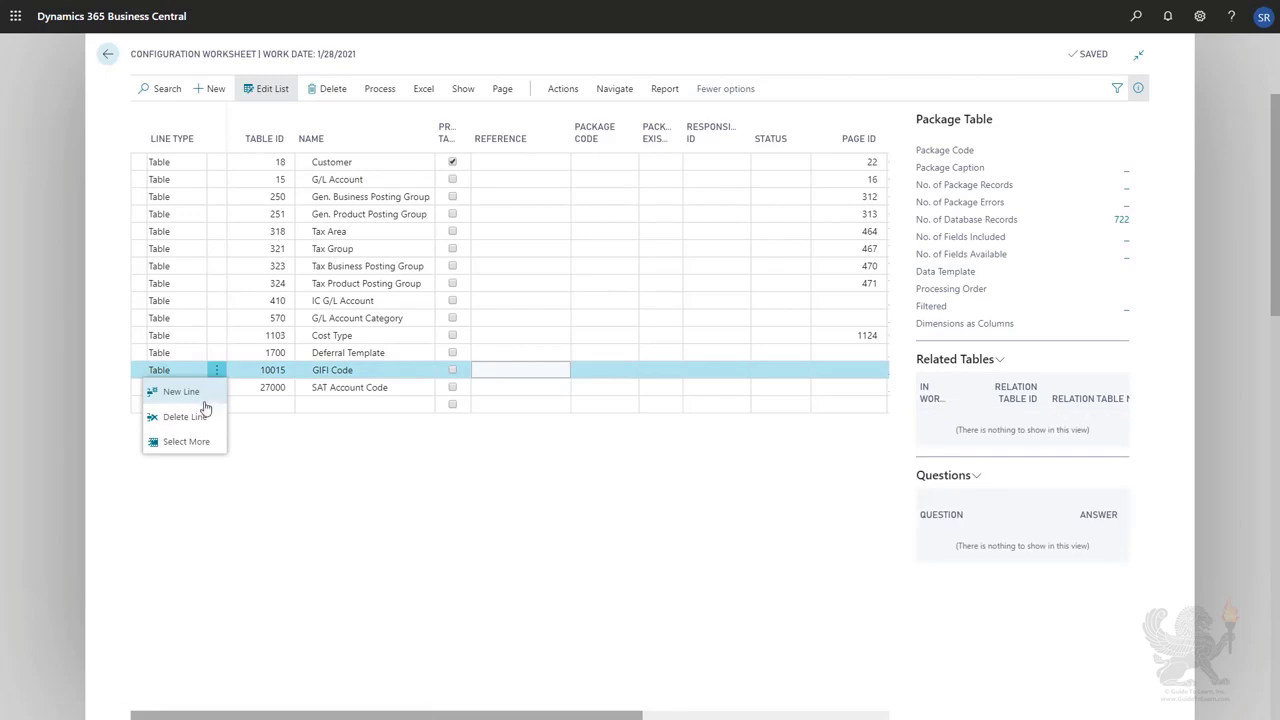
{"action": "left_click", "coordinate": [184, 417]}
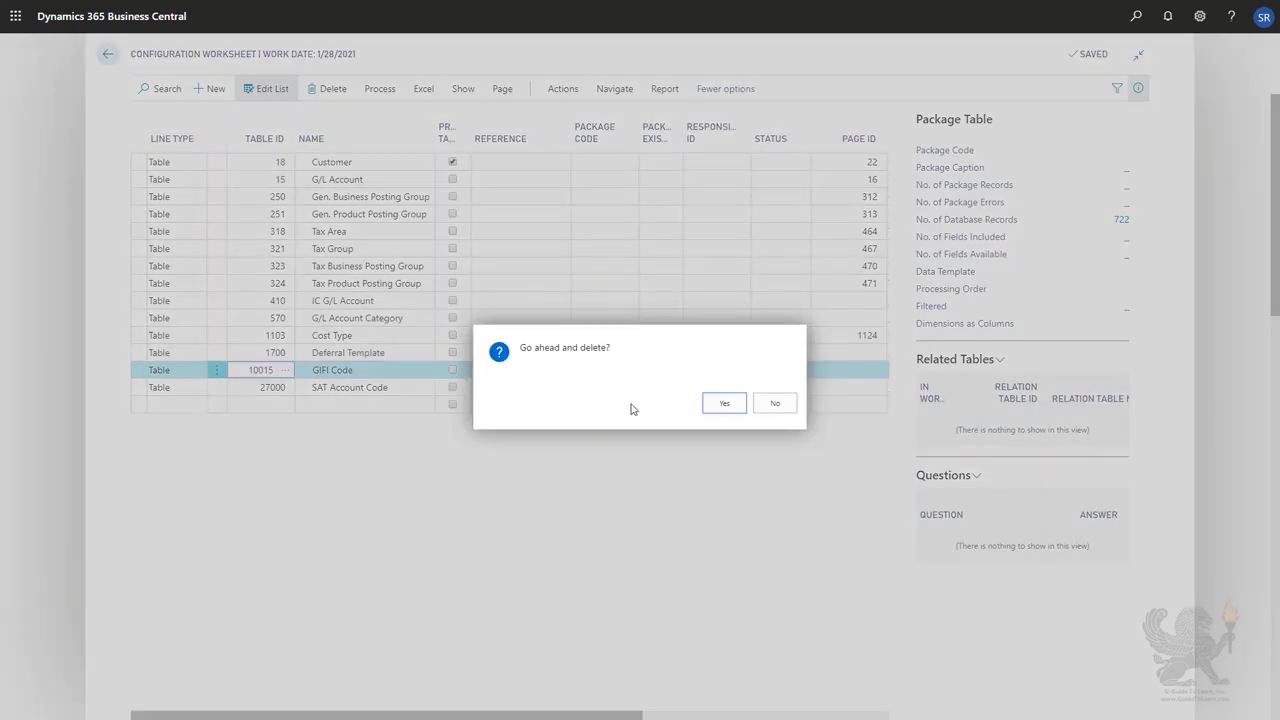
{"action": "key", "text": "Return"}
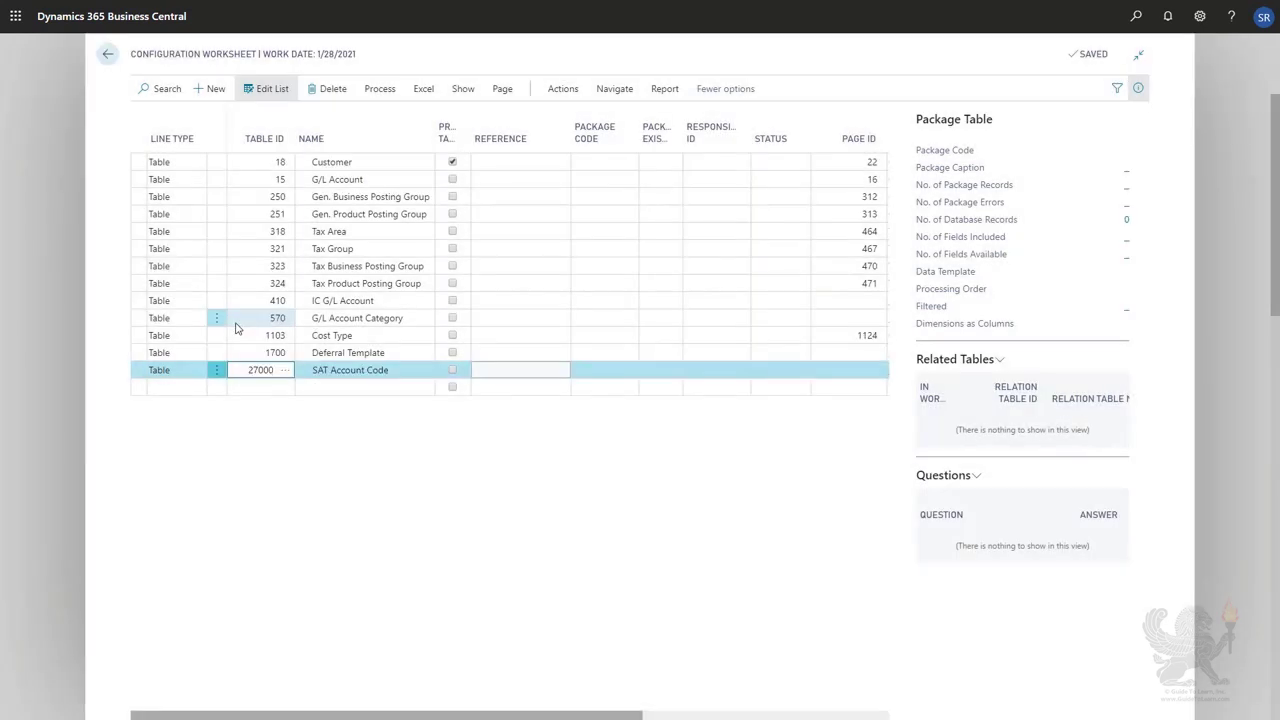
Delete the SAT Account Code line from the worksheet.
{"action": "left_click", "coordinate": [218, 372]}
{"action": "left_click", "coordinate": [200, 418]}
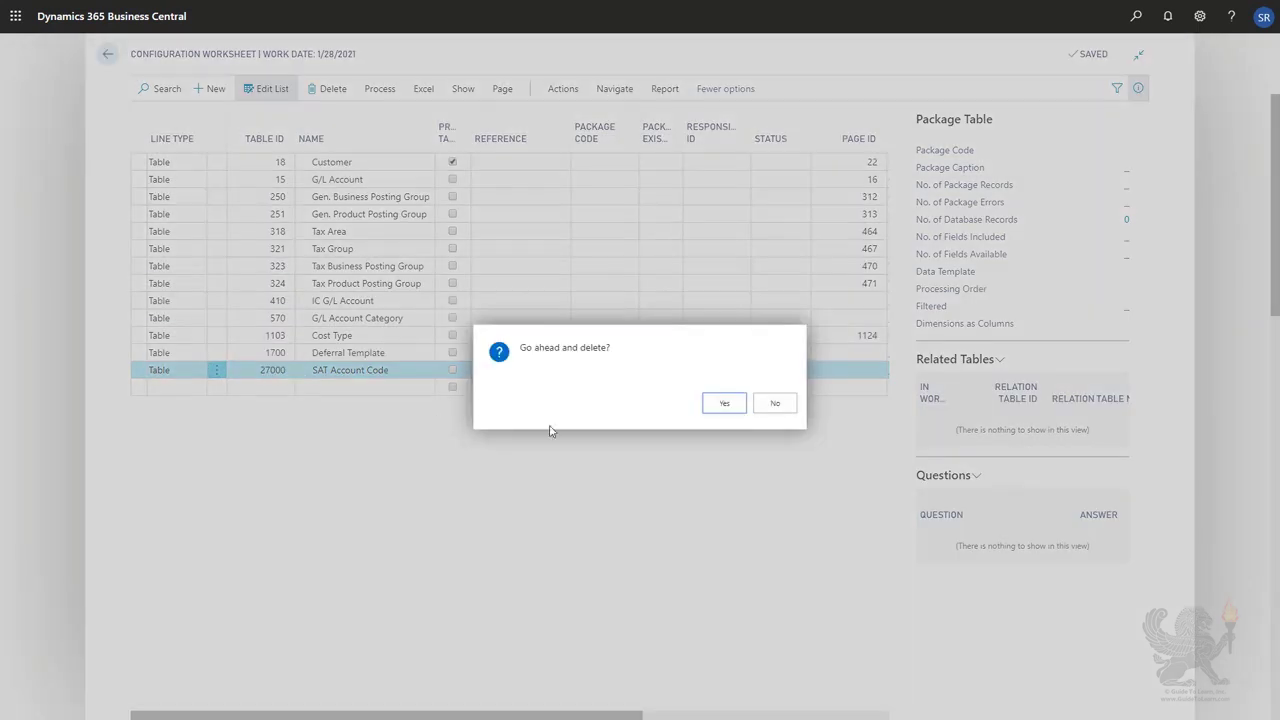
{"action": "left_click", "coordinate": [725, 403]}
Insert a Group line named Master Data above the Customer line.
{"action": "left_click", "coordinate": [376, 163]}
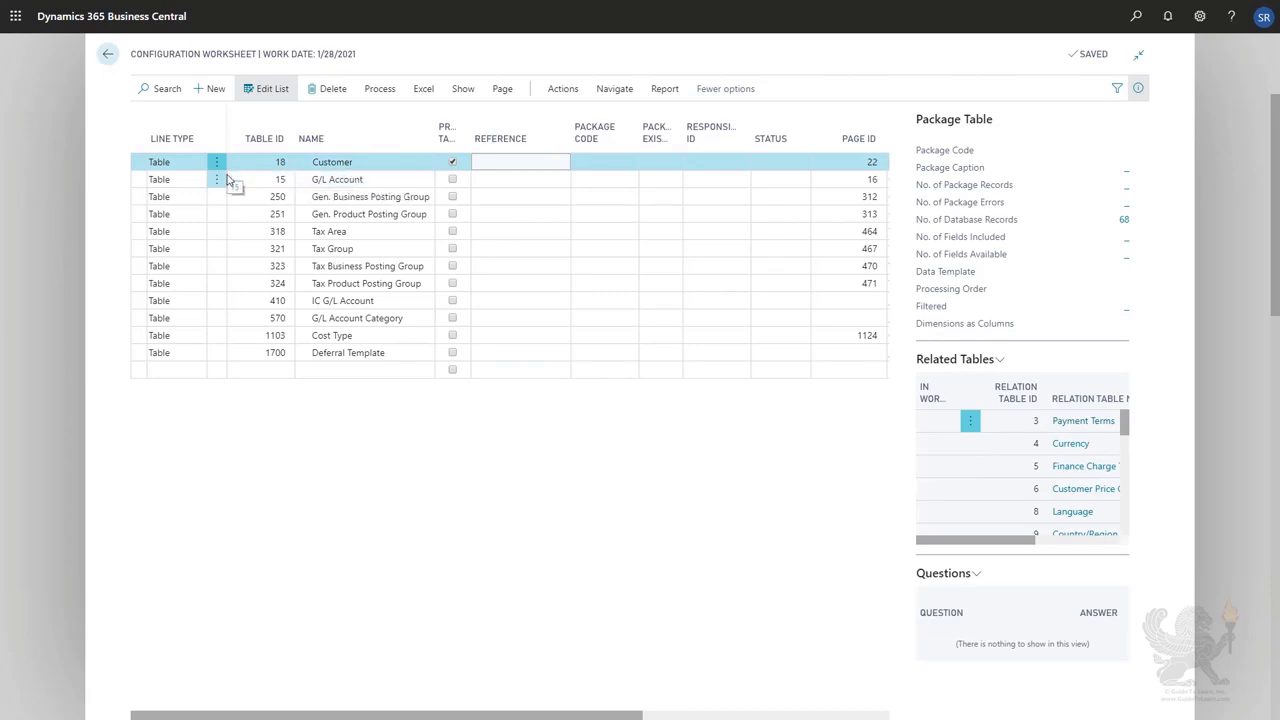
{"action": "left_click", "coordinate": [215, 89]}
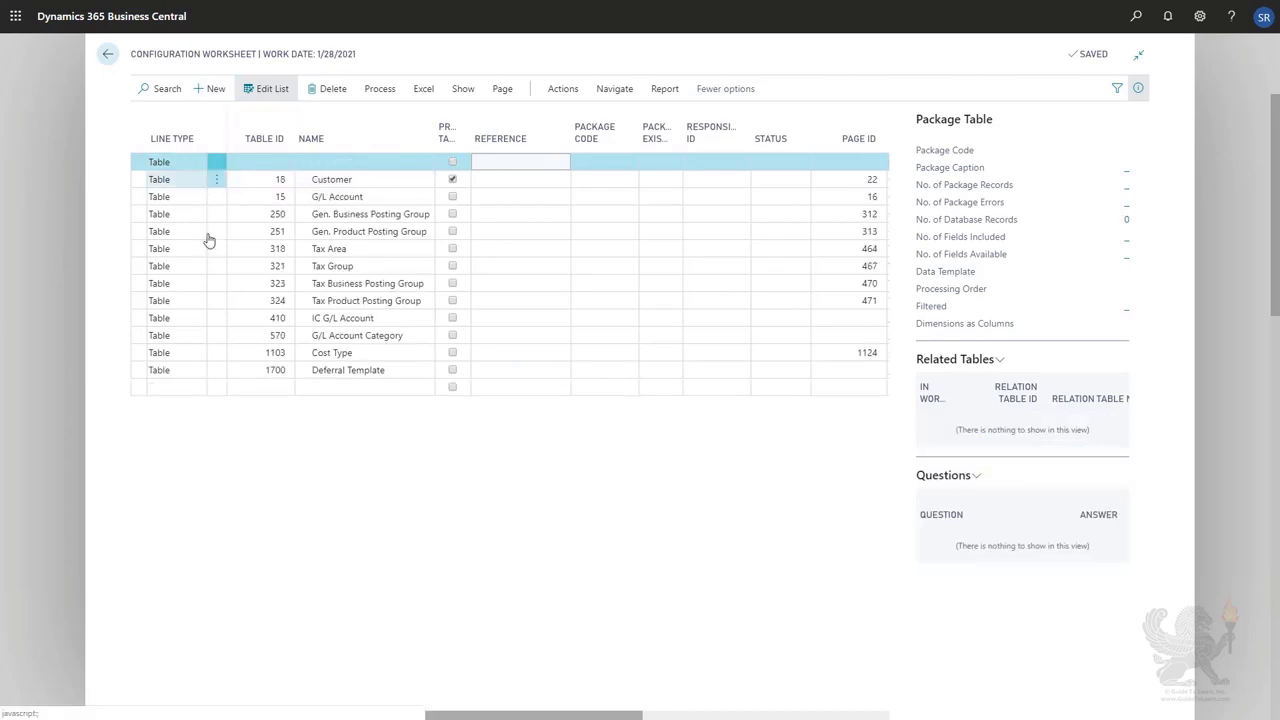
{"action": "left_click", "coordinate": [178, 162]}
{"action": "left_click", "coordinate": [202, 162]}
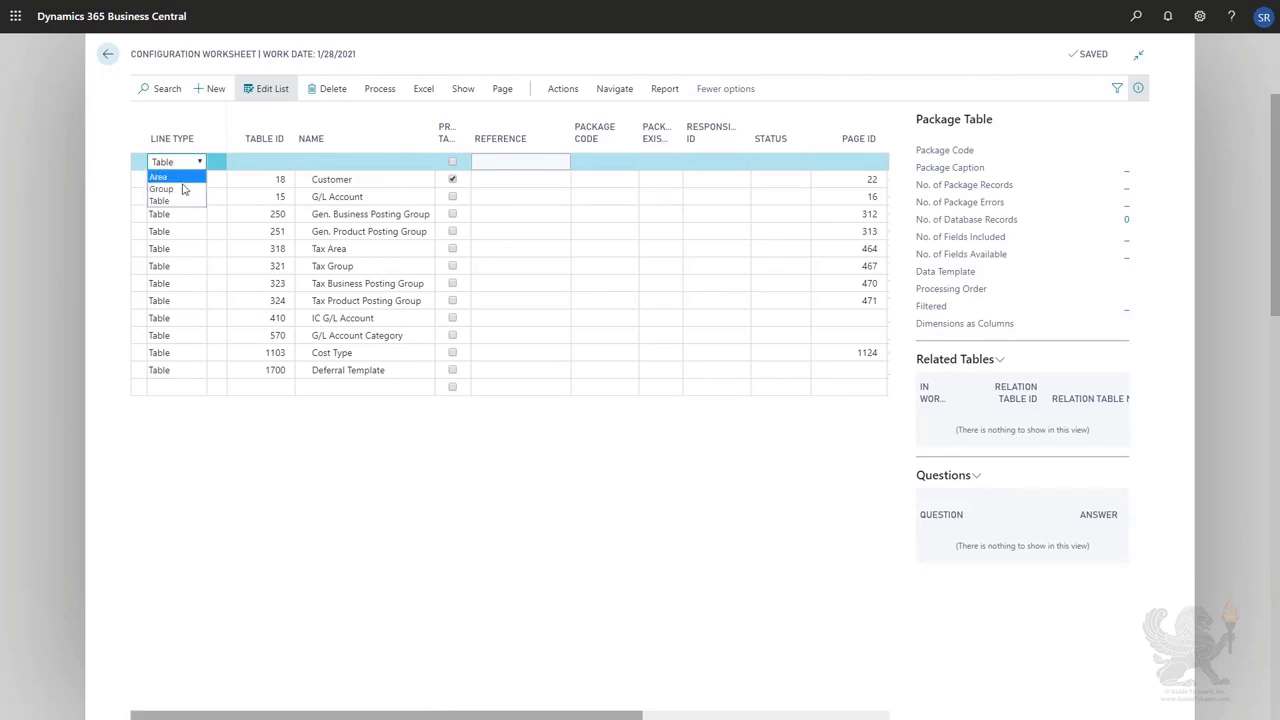
{"action": "left_click", "coordinate": [178, 188]}
{"action": "left_click", "coordinate": [326, 164]}
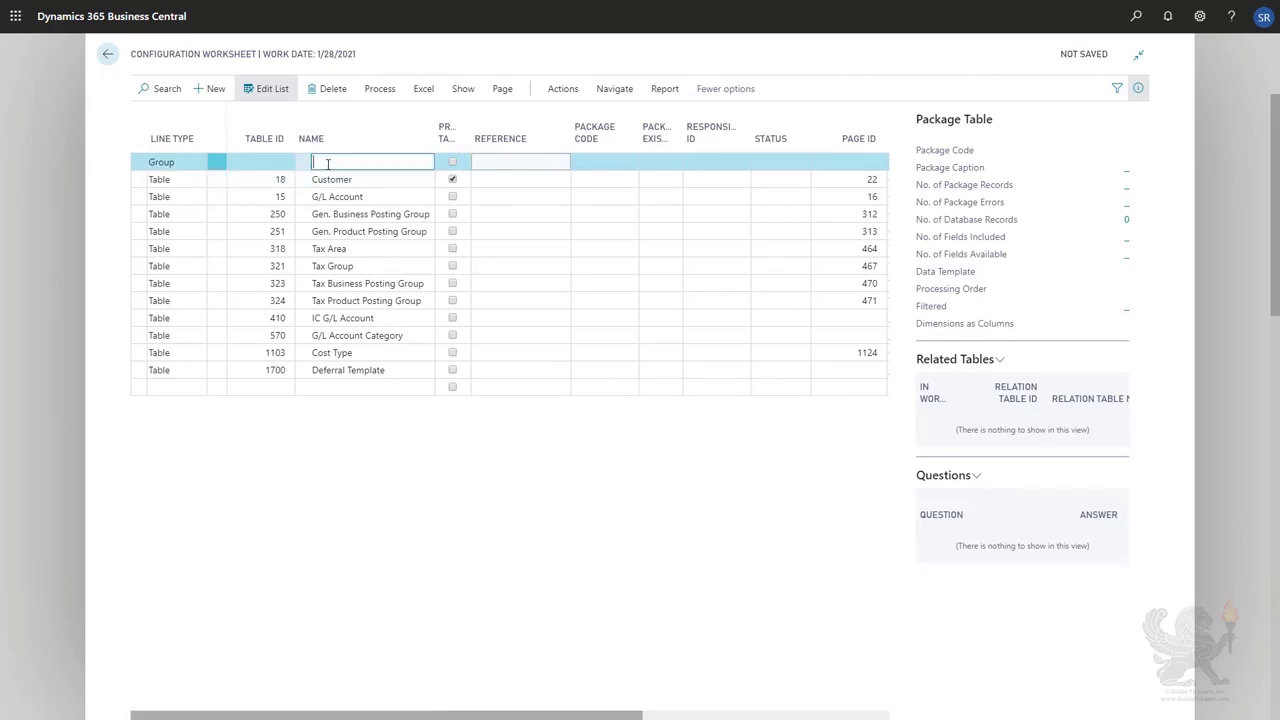
{"action": "type", "text": "Master Data"}
{"action": "key", "text": "Tab"}
{"action": "key", "text": "Down"}
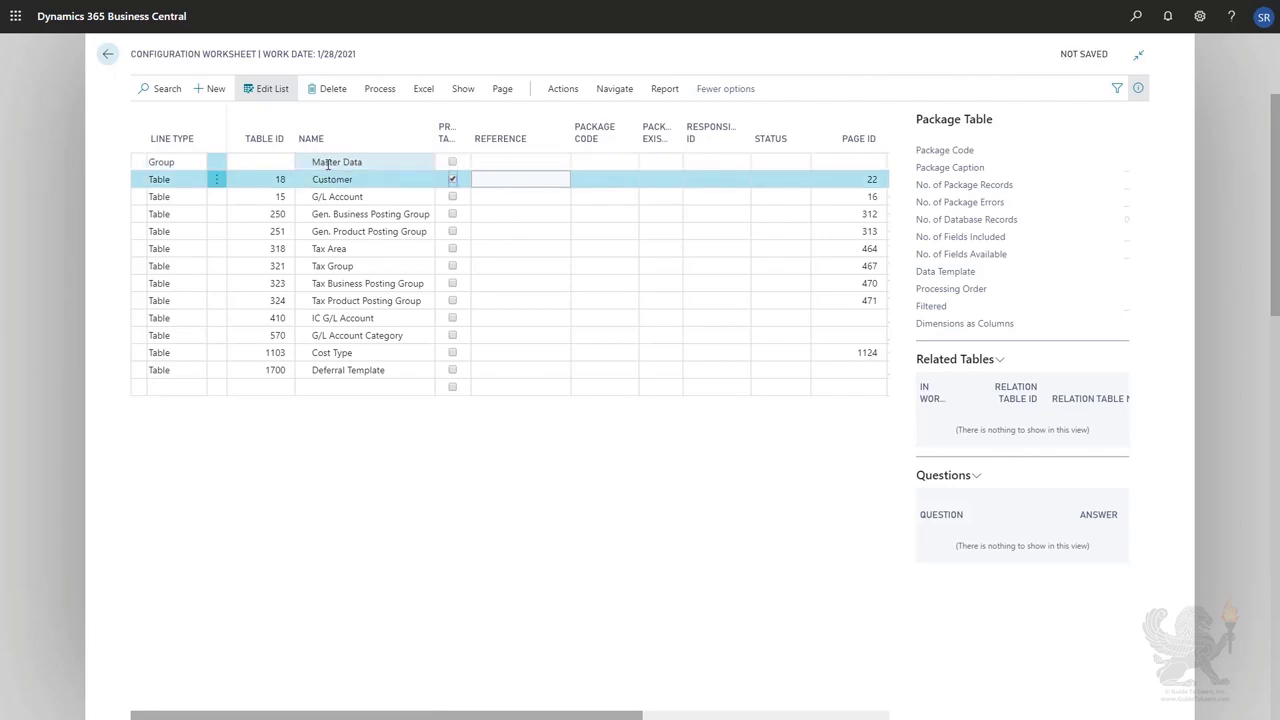
Insert a Group line named Other Data above the Gen. Business Posting Group line.
{"action": "left_click", "coordinate": [335, 214]}
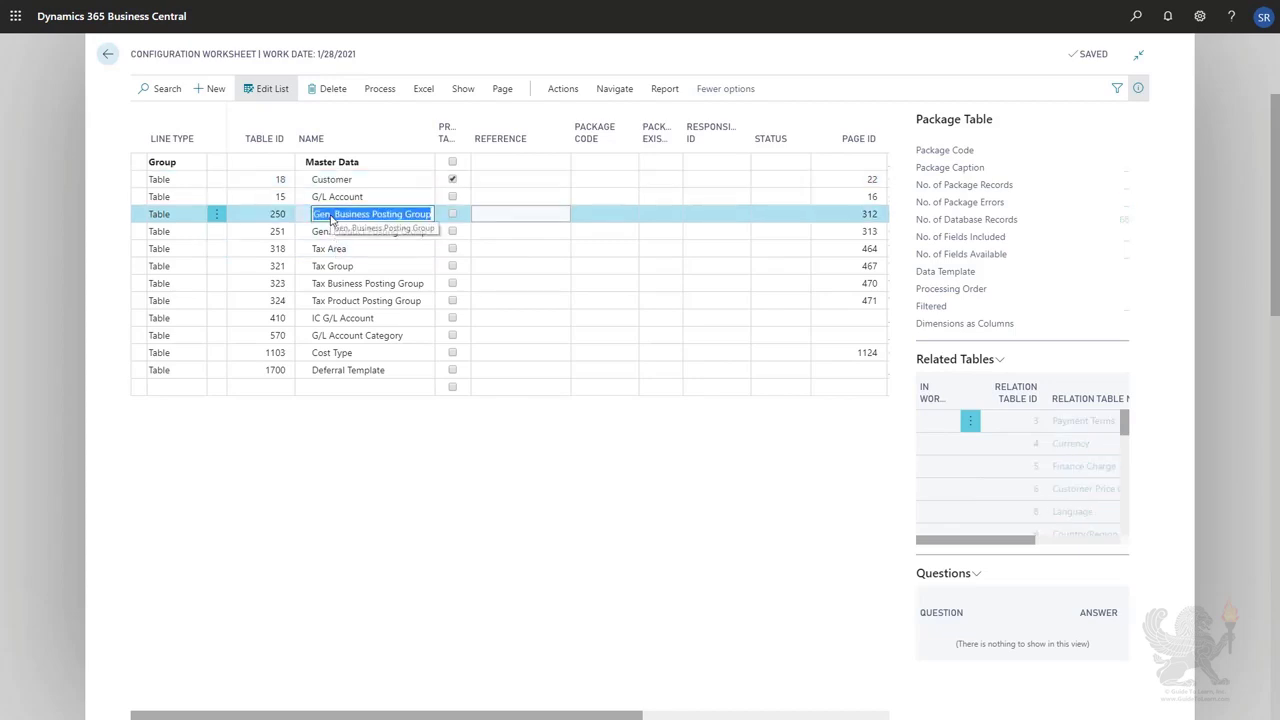
{"action": "left_click", "coordinate": [214, 88]}
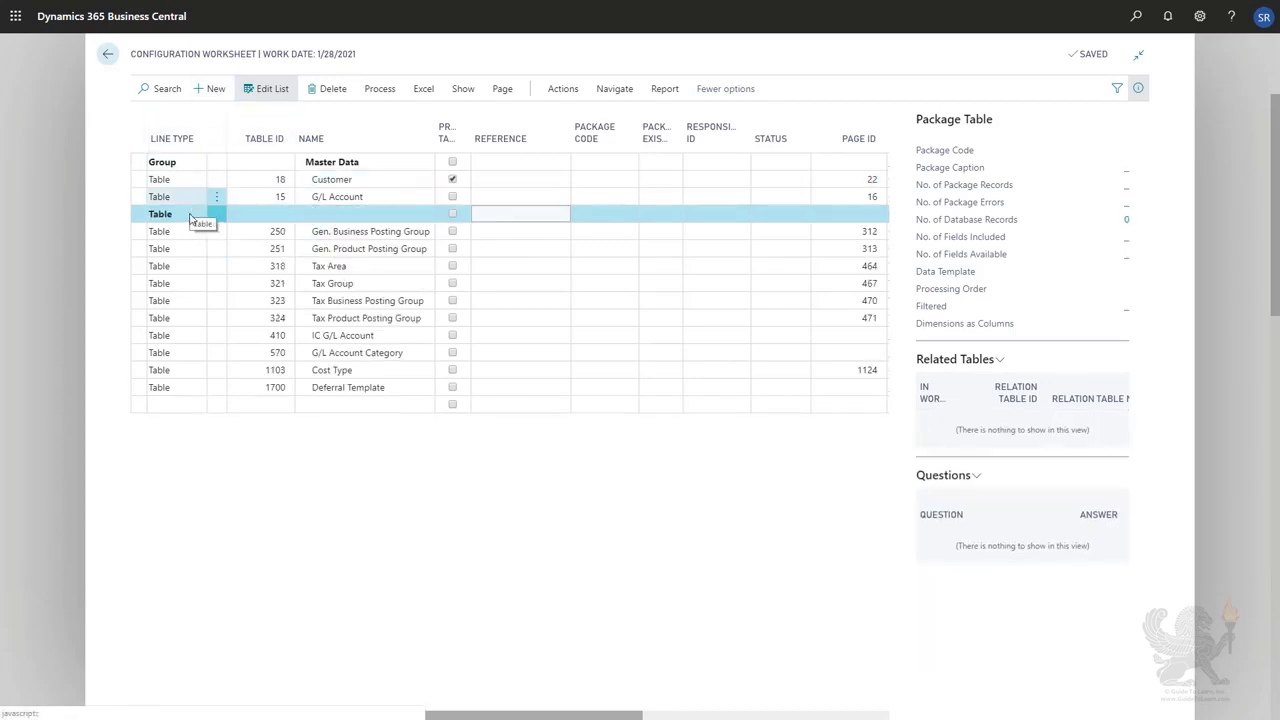
{"action": "left_click", "coordinate": [190, 214]}
{"action": "left_click", "coordinate": [189, 217]}
{"action": "left_click", "coordinate": [186, 244]}
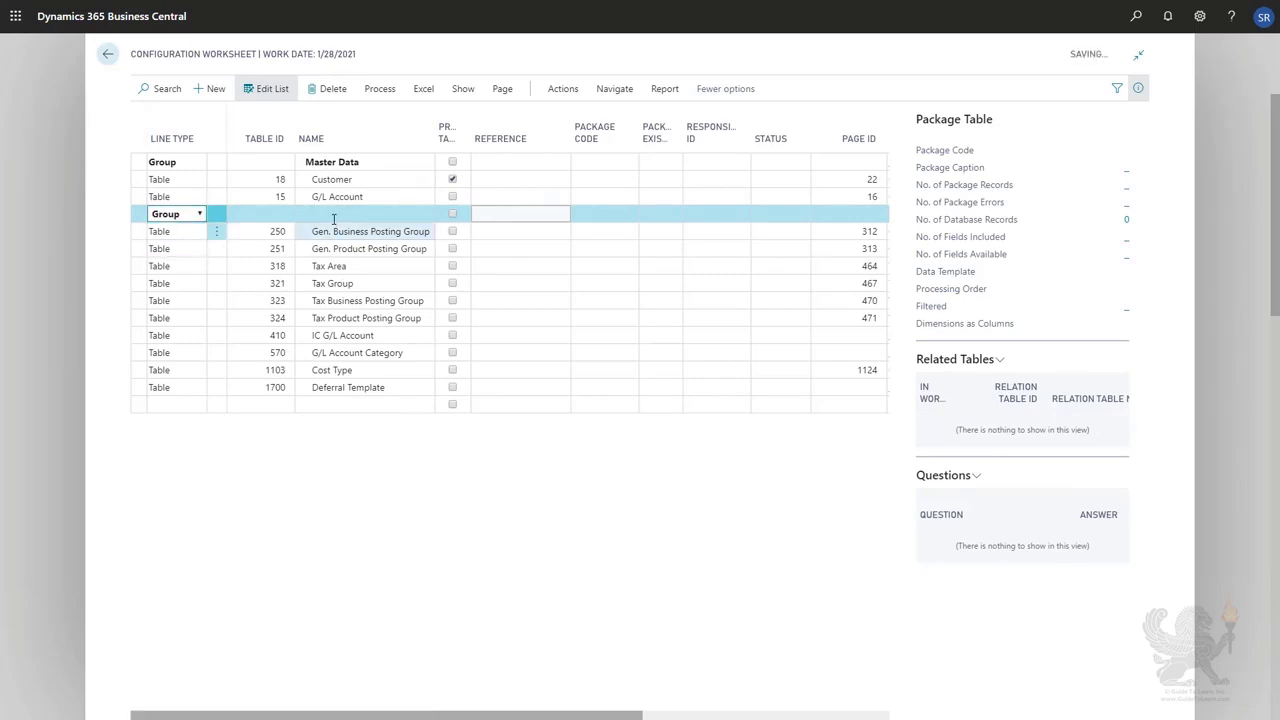
{"action": "left_click", "coordinate": [335, 214]}
{"action": "type", "text": "Othe"}
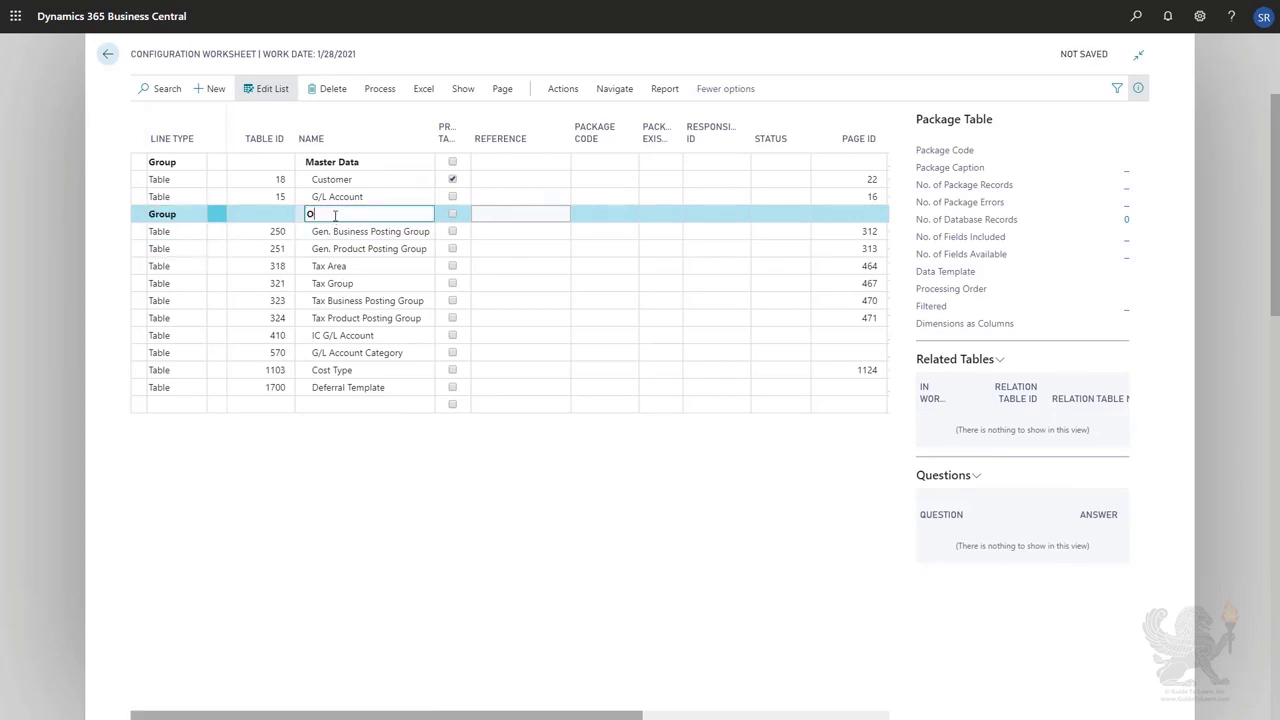
{"action": "type", "text": "r Data"}
{"action": "key", "text": "Tab"}
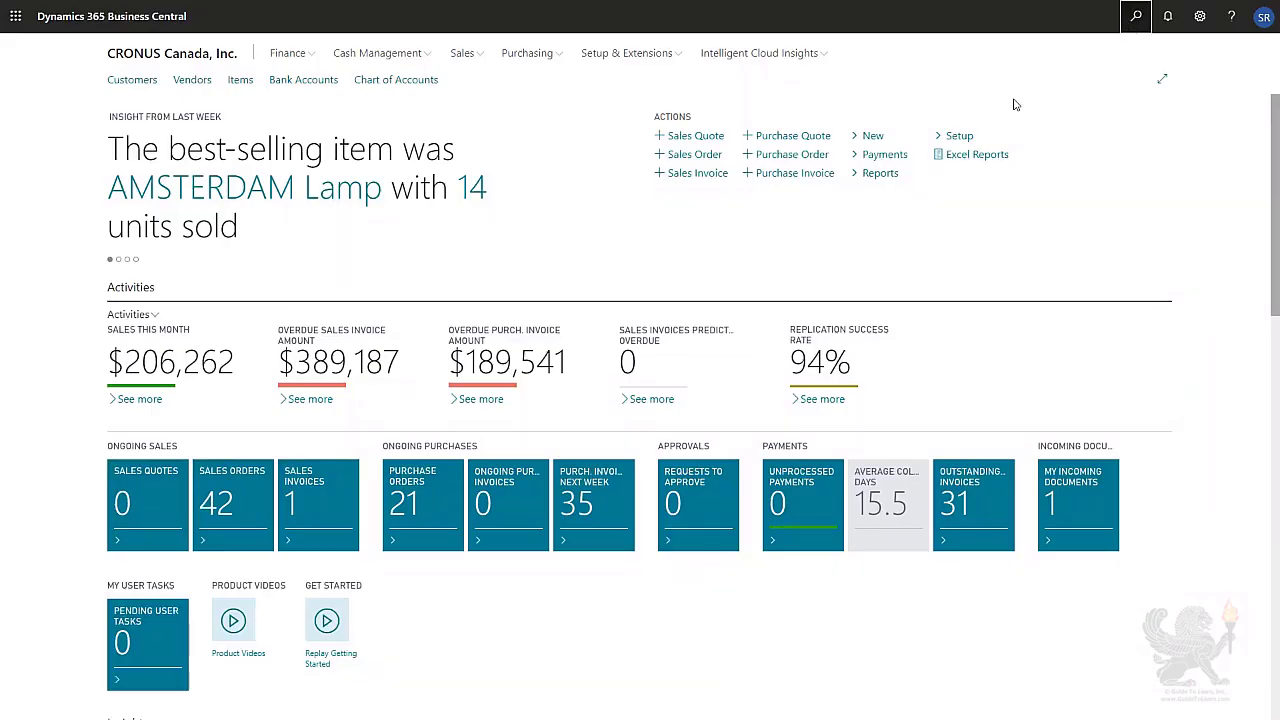
Reopen the Configuration Worksheet through search.
{"action": "key", "text": "alt+q"}
{"action": "type", "text": "configuration worksheet"}
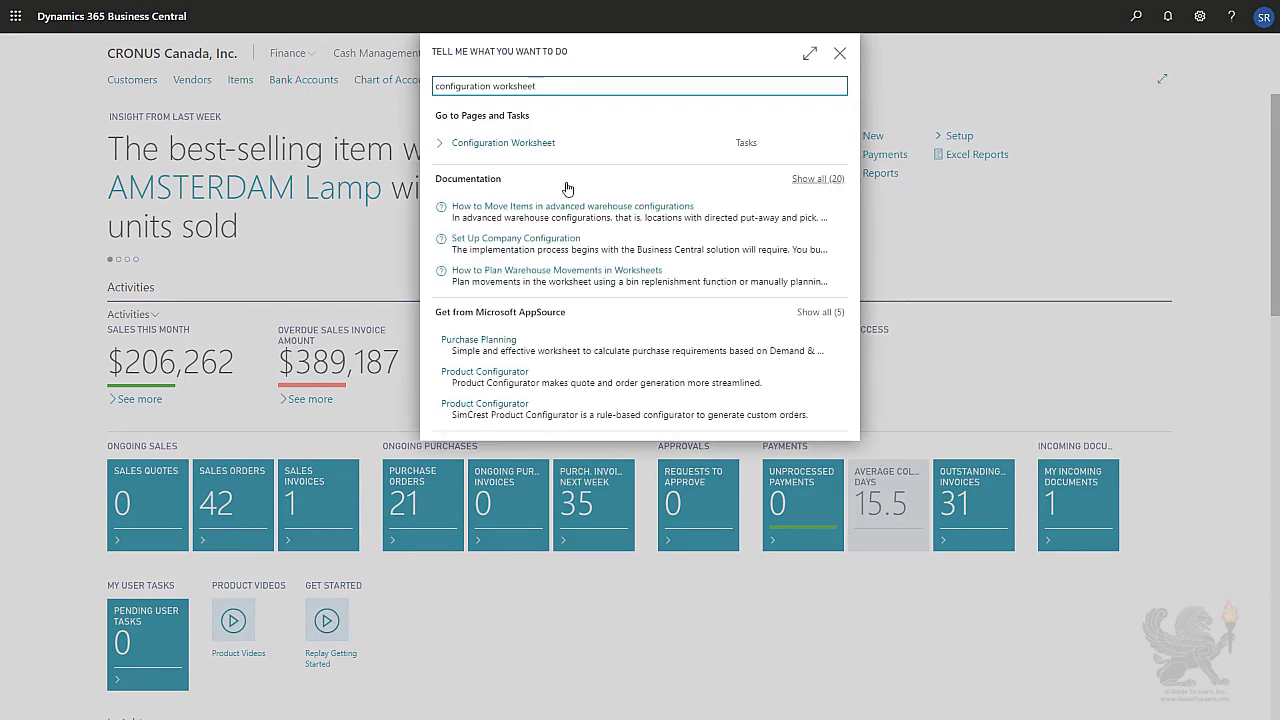
{"action": "left_click", "coordinate": [519, 143]}
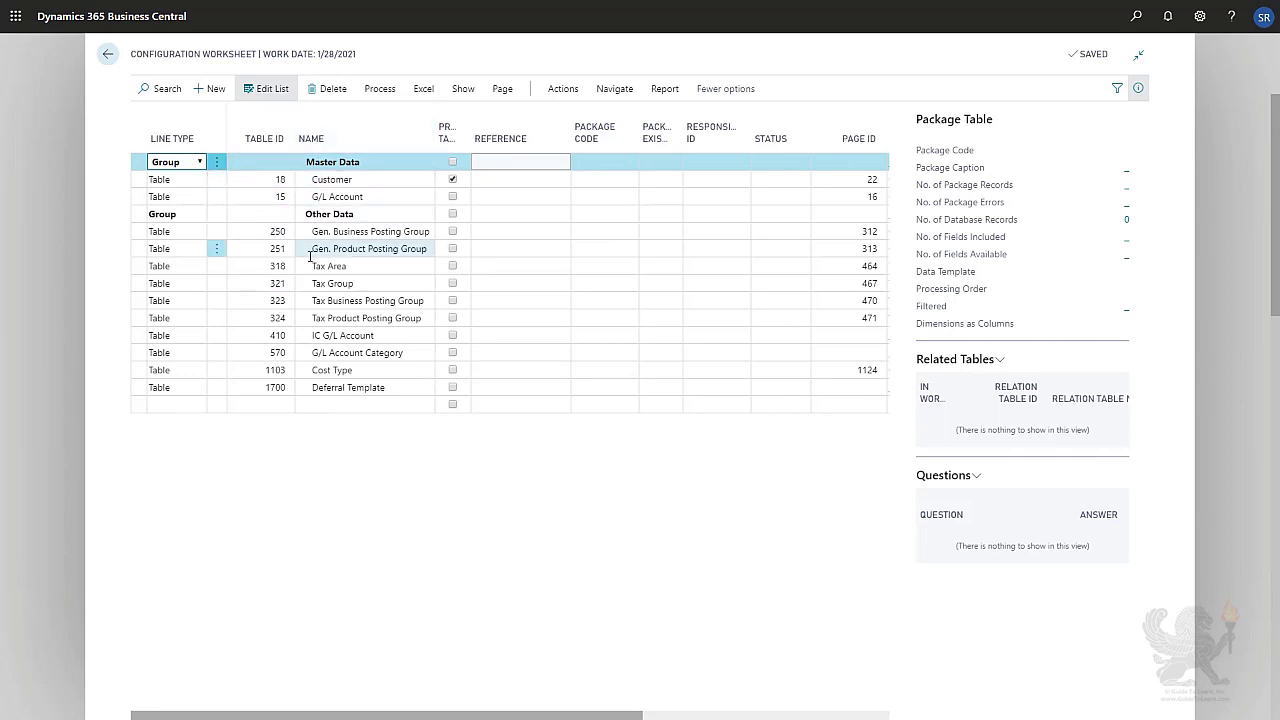
Assign all worksheet lines to a new configuration package with code MYPACKAGE and name My Package.
{"action": "key", "text": "ctrl+a"}
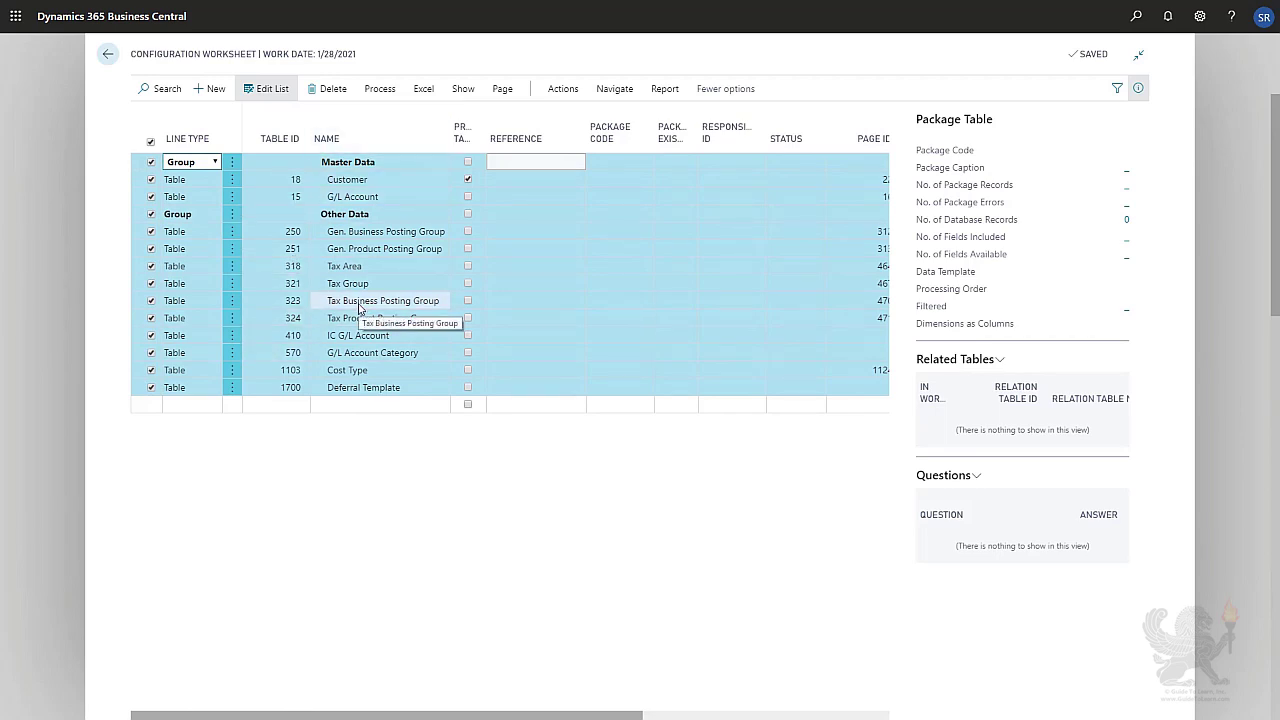
{"action": "left_click", "coordinate": [580, 92]}
{"action": "left_click", "coordinate": [237, 117]}
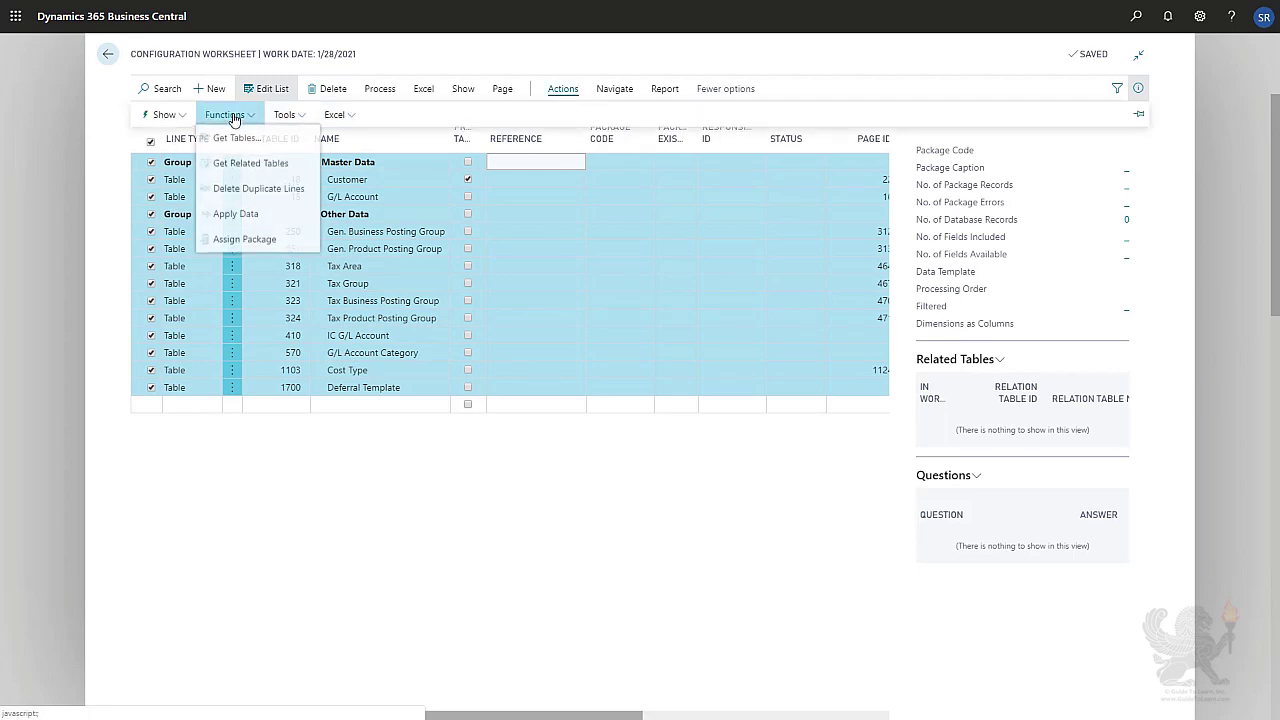
{"action": "left_click", "coordinate": [271, 246]}
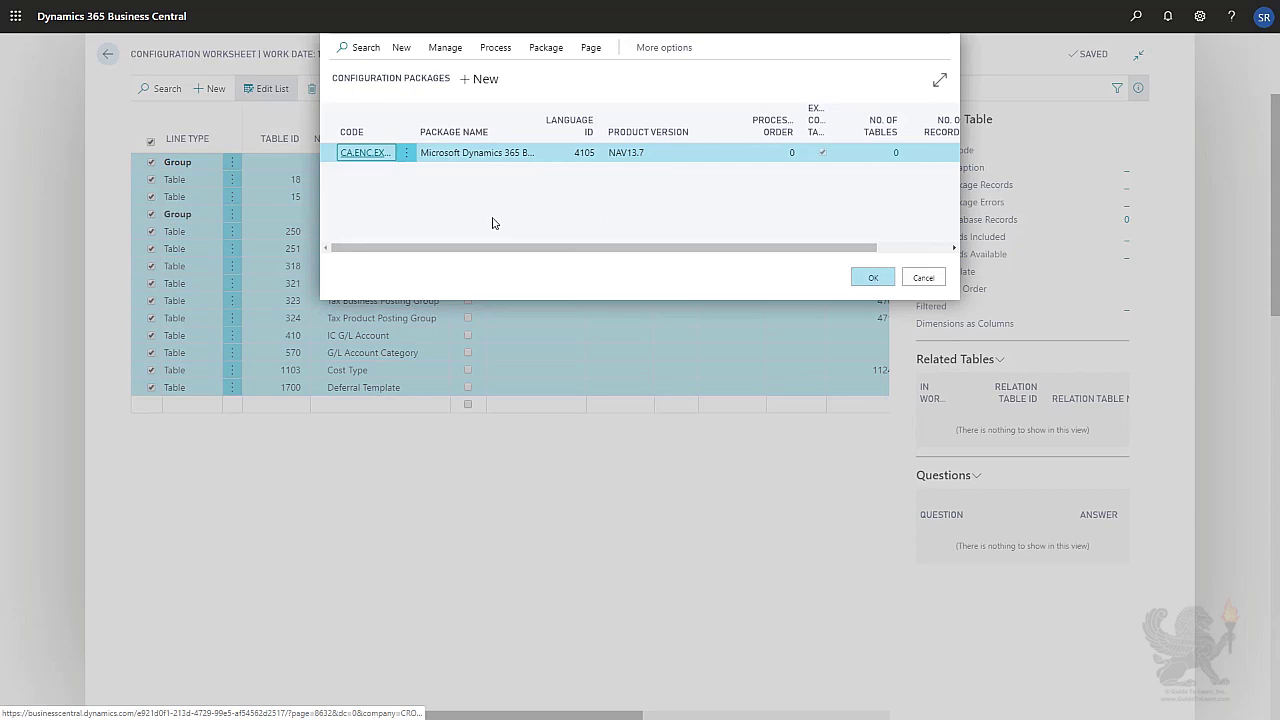
{"action": "left_click", "coordinate": [483, 84]}
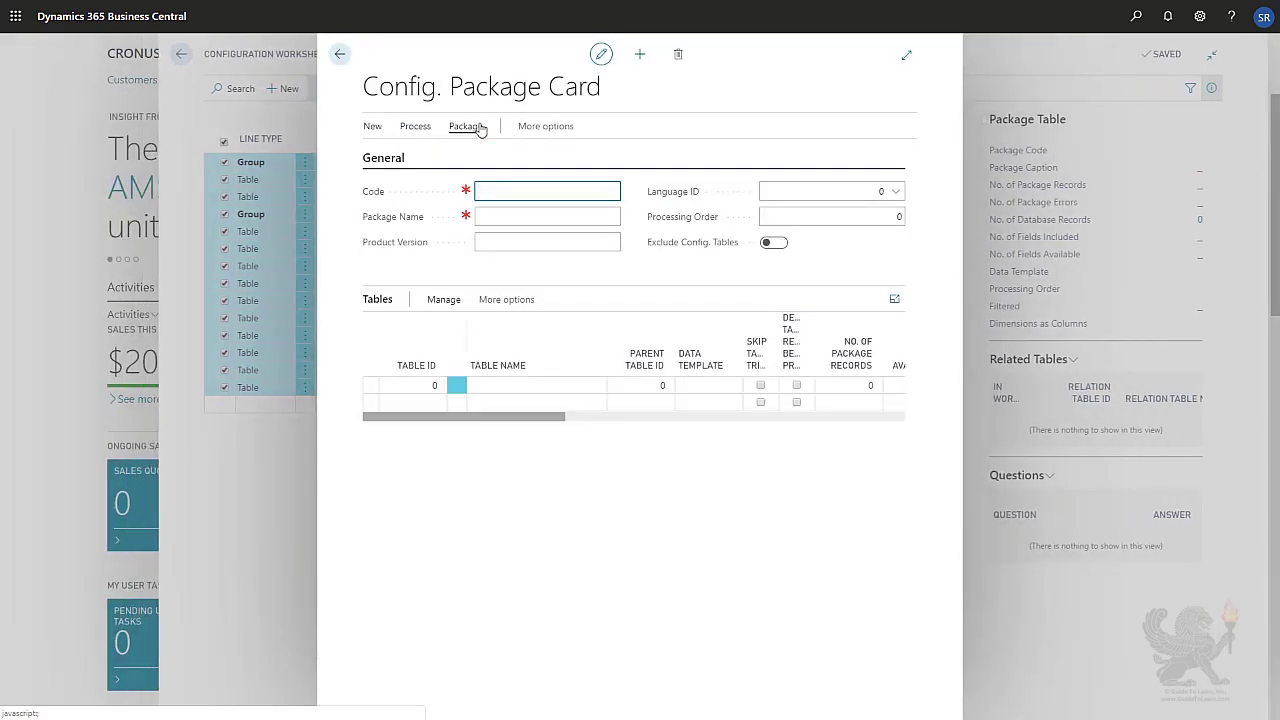
{"action": "type", "text": "MyPackage"}
{"action": "key", "text": "Tab"}
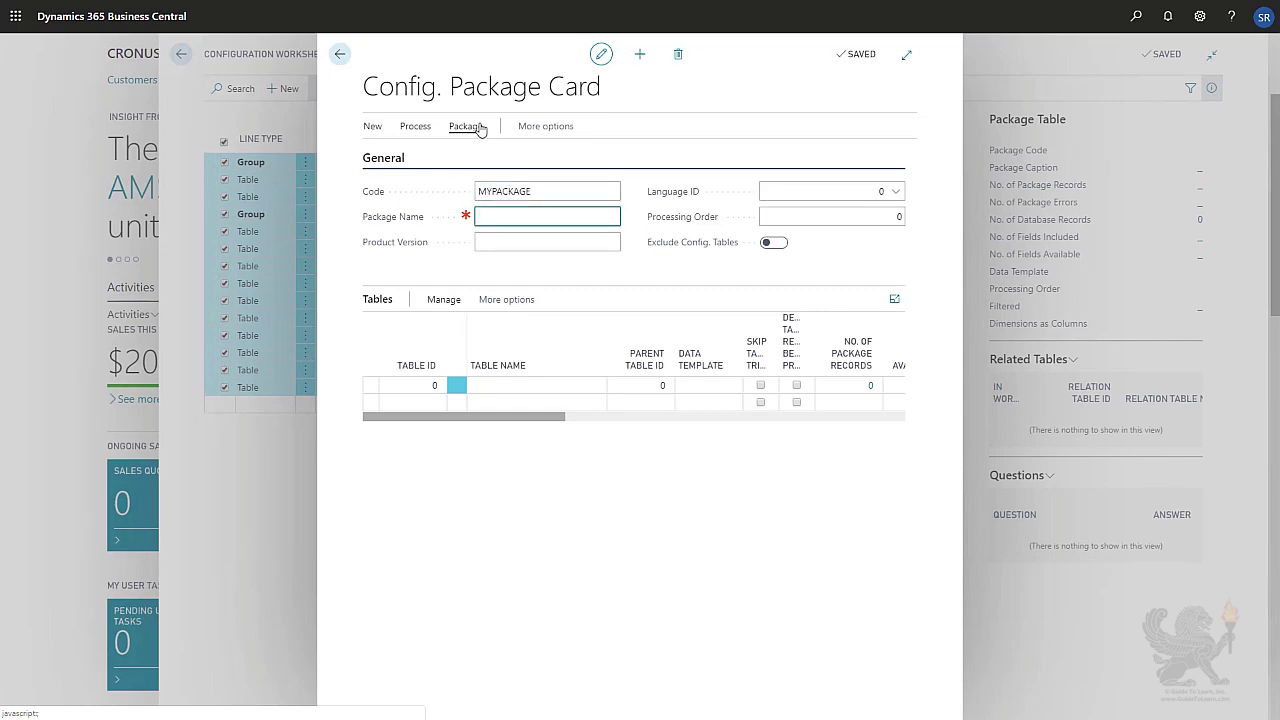
{"action": "type", "text": "My Package"}
{"action": "key", "text": "Tab"}
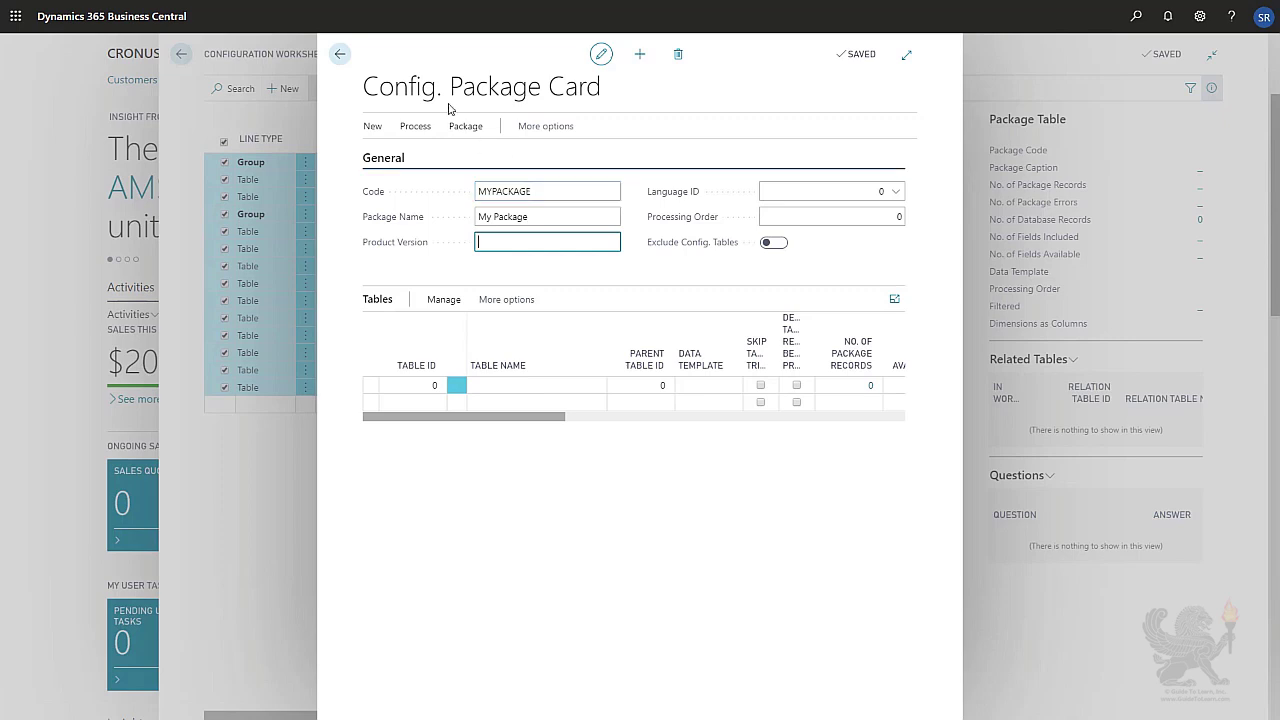
{"action": "left_click", "coordinate": [341, 55]}
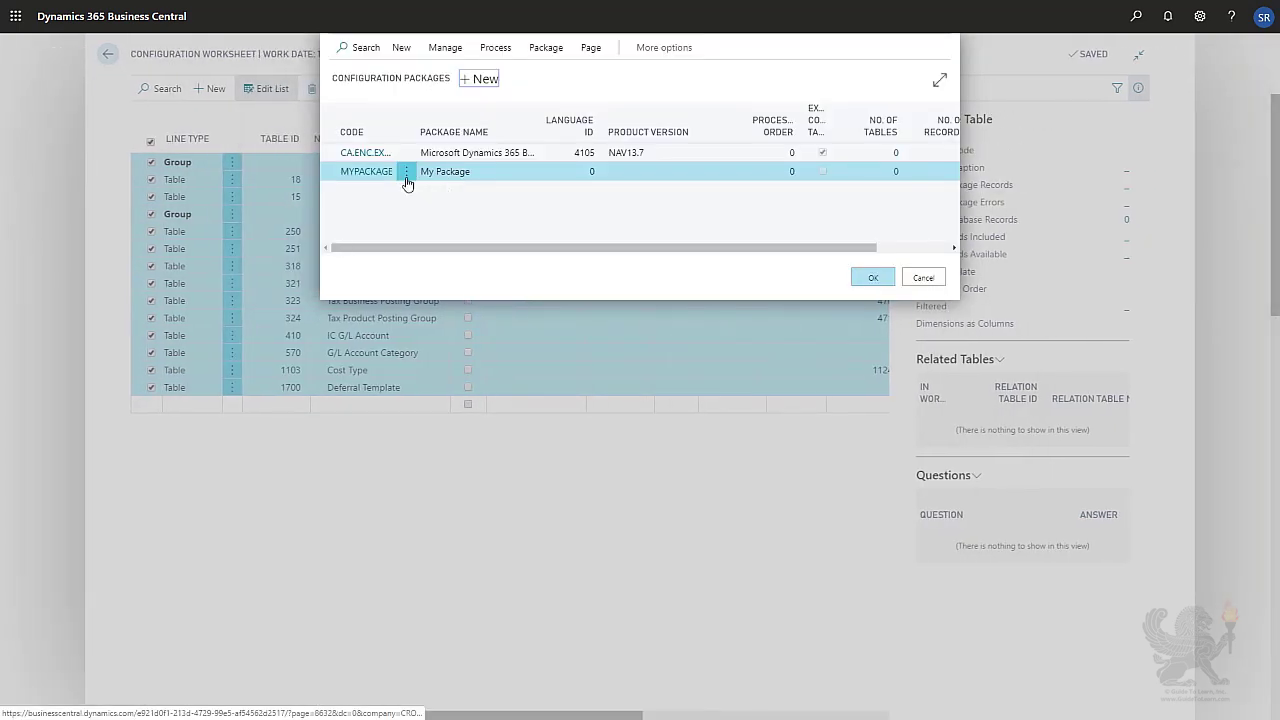
{"action": "left_click", "coordinate": [365, 174]}
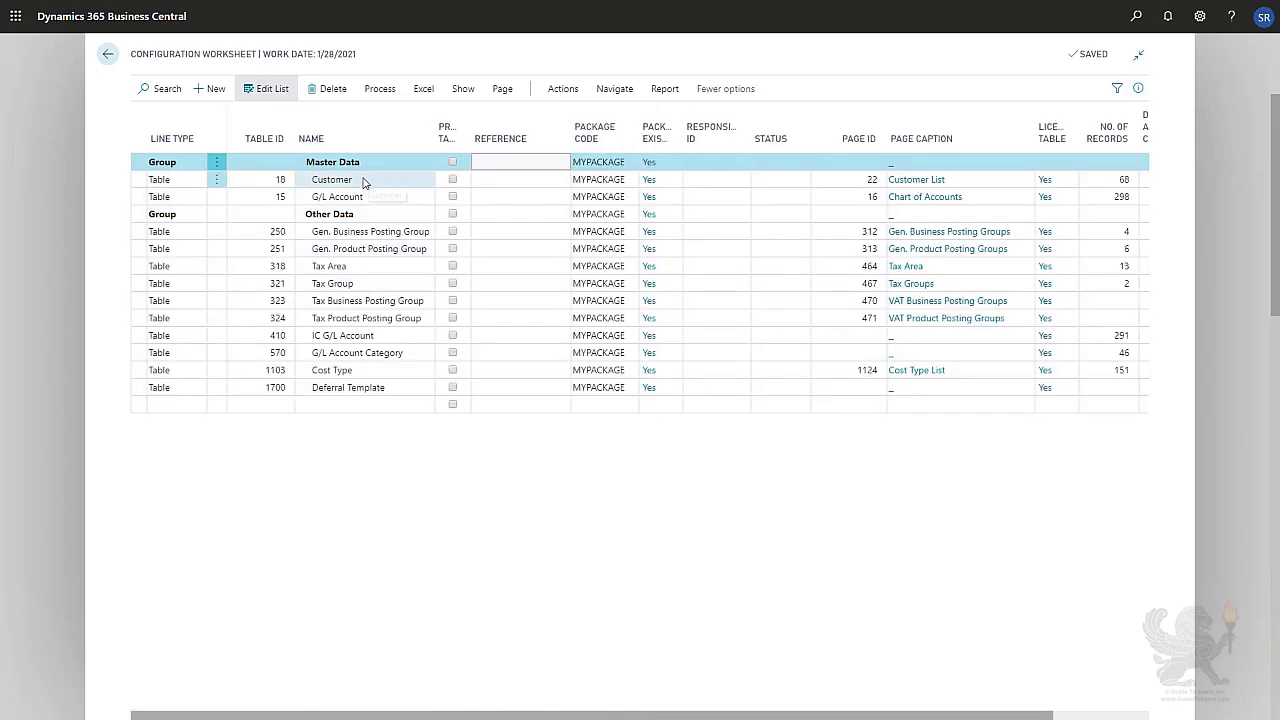
Enable Dimensions as Columns for the Customer line and allow the dimension tables to be added.
{"action": "left_click", "coordinate": [365, 186]}
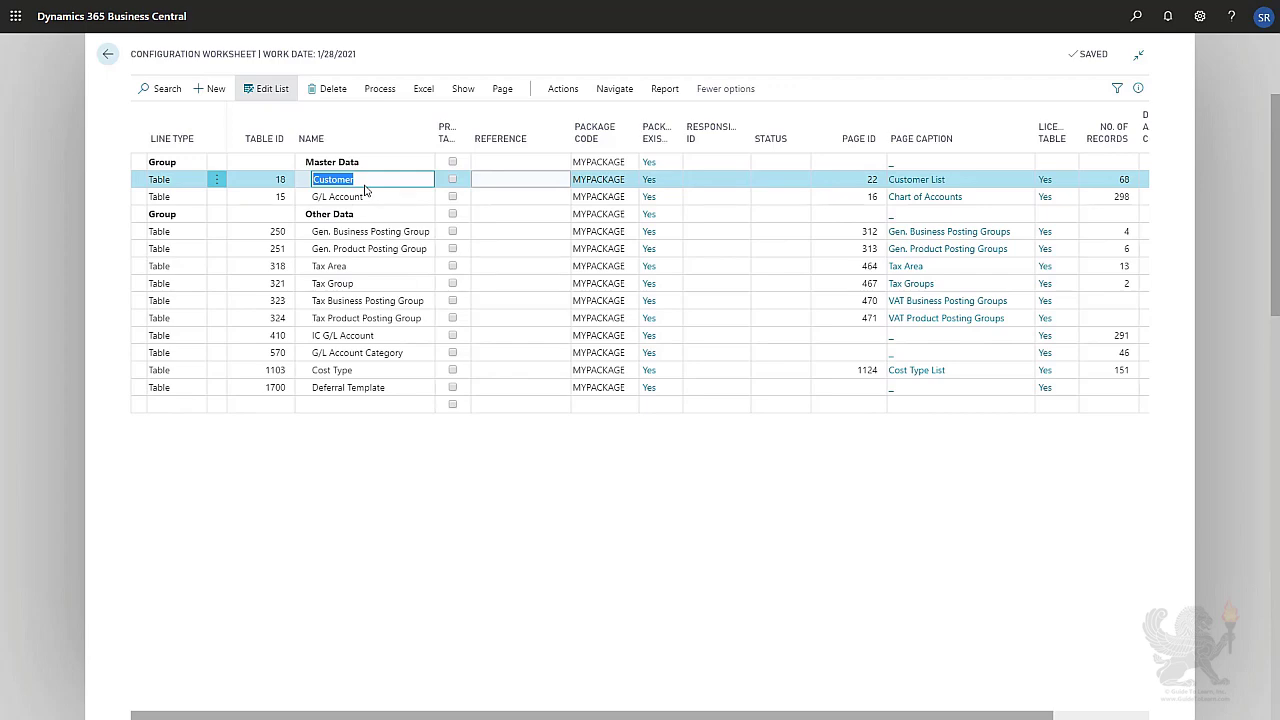
{"action": "left_click", "coordinate": [1087, 717]}
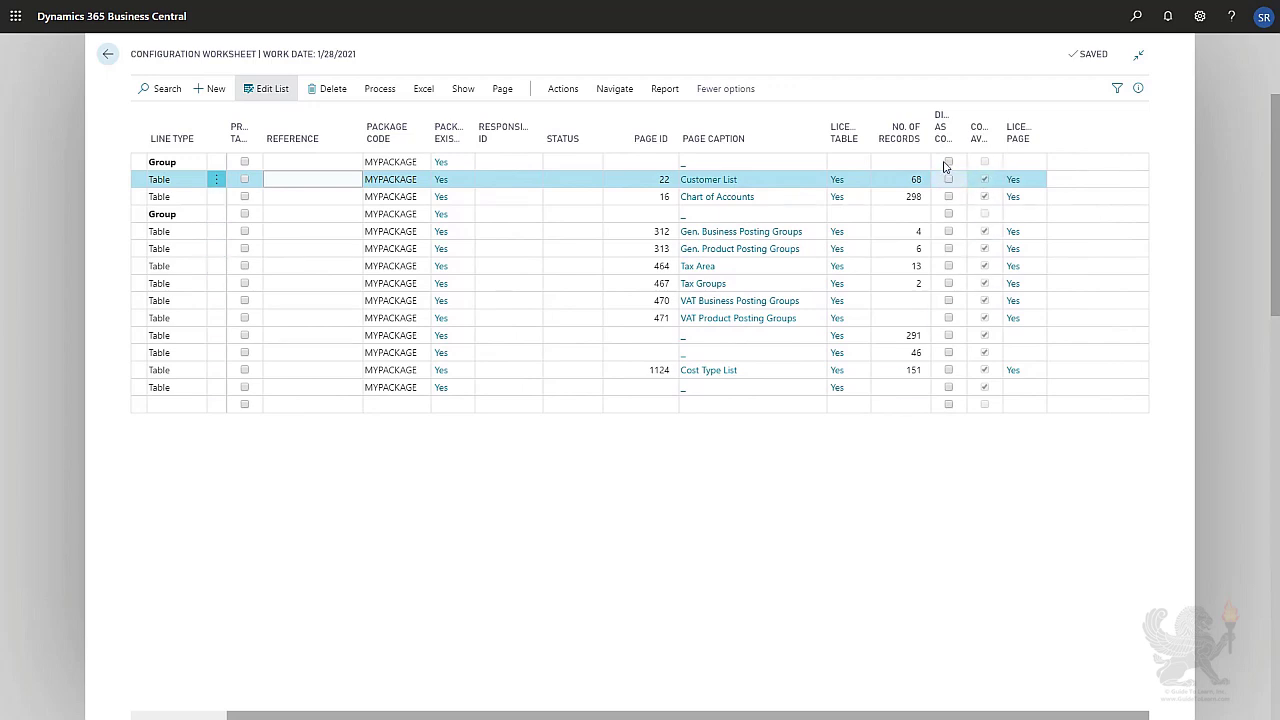
{"action": "mouse_move", "coordinate": [940, 144]}
{"action": "left_click", "coordinate": [948, 180]}
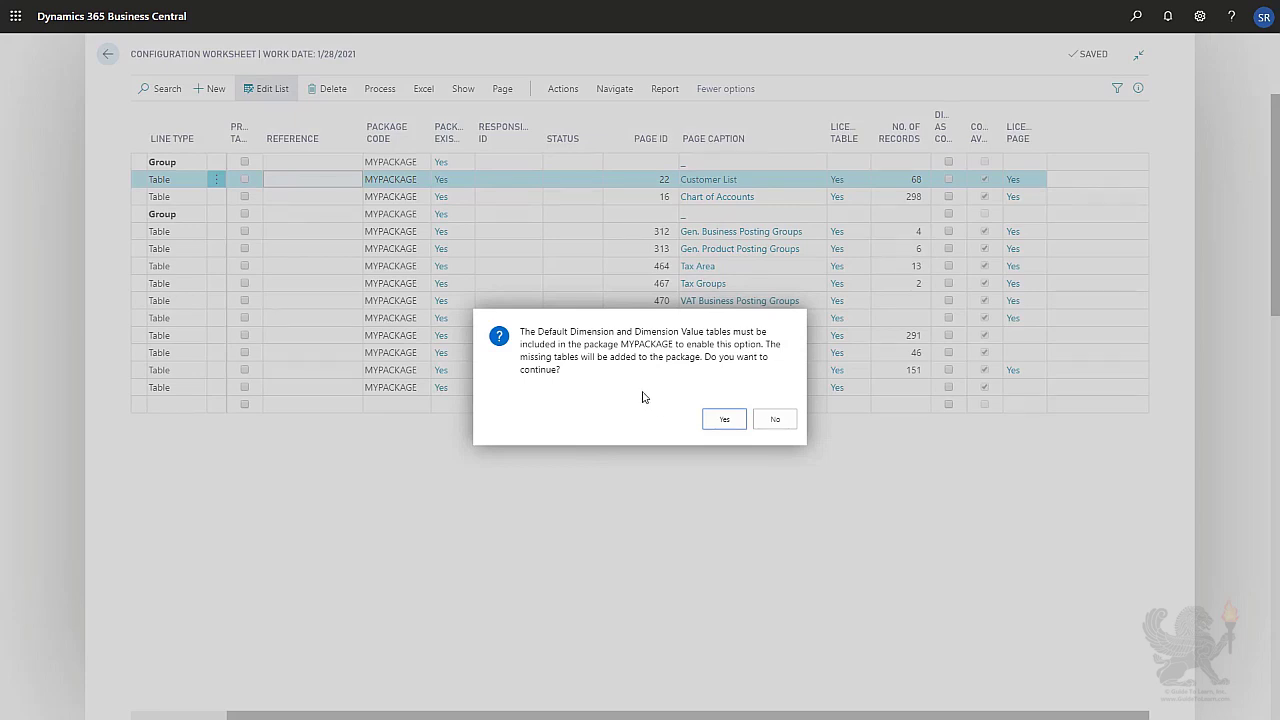
{"action": "left_click", "coordinate": [720, 424]}
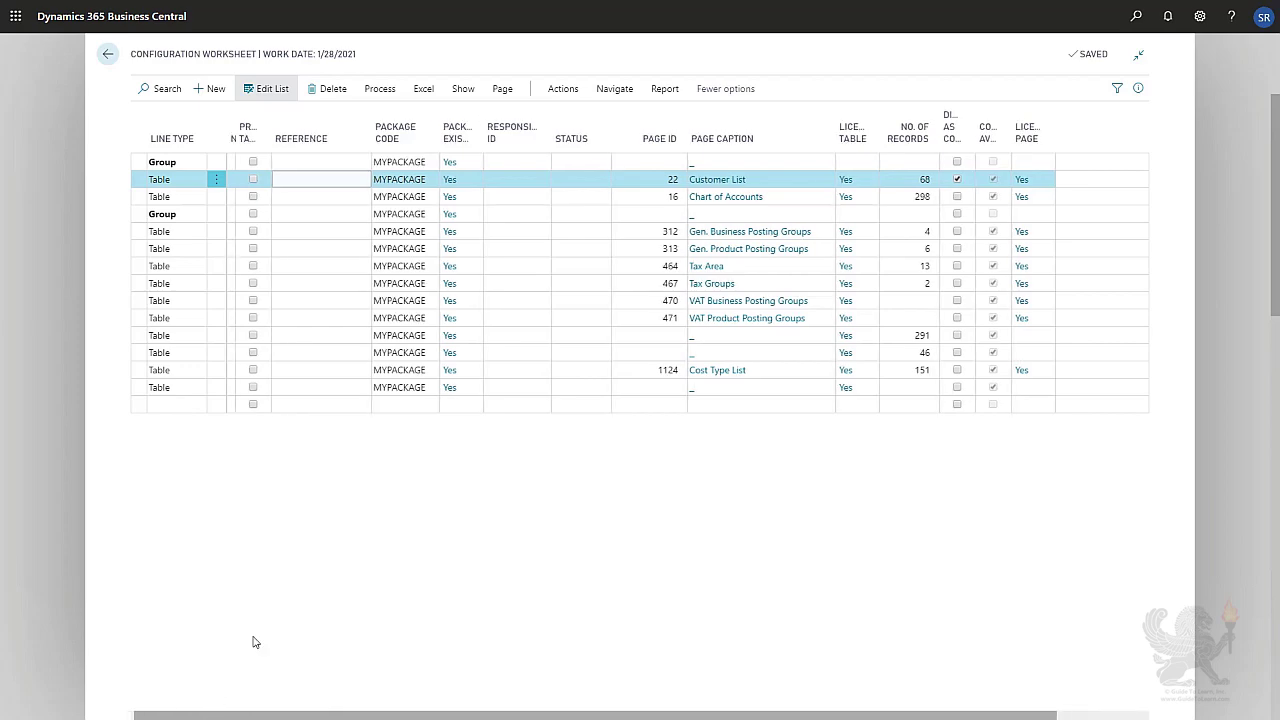
{"action": "scroll", "coordinate": [254, 643], "scroll_direction": "left", "scroll_amount": 5}
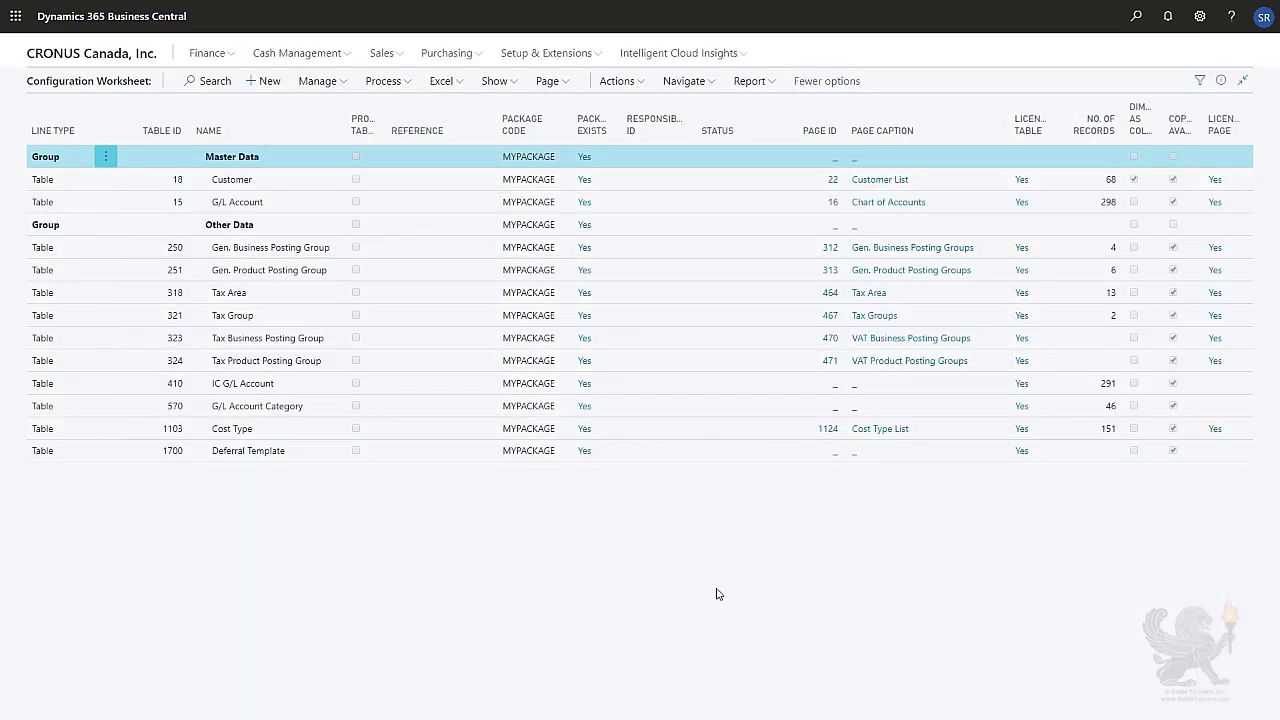
Open the MYPACKAGE configuration package card through search.
{"action": "left_click", "coordinate": [1137, 21]}
{"action": "type", "text": "configuration"}
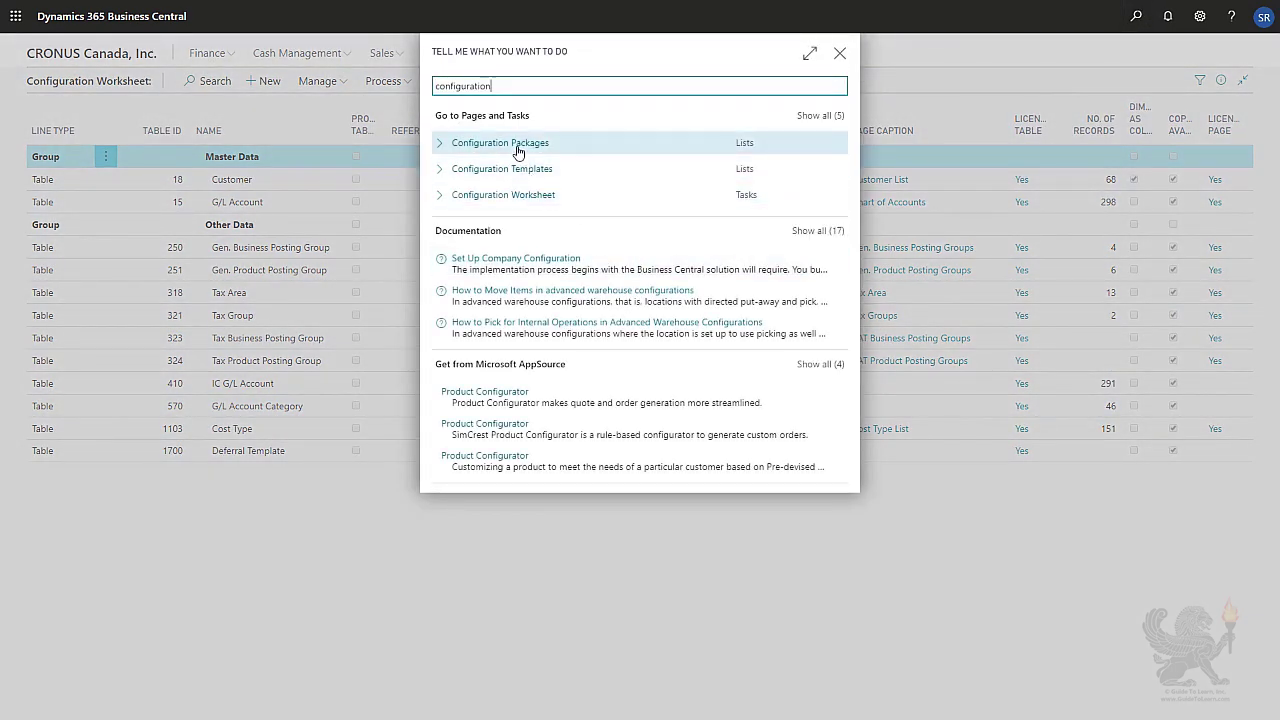
{"action": "left_click", "coordinate": [517, 146]}
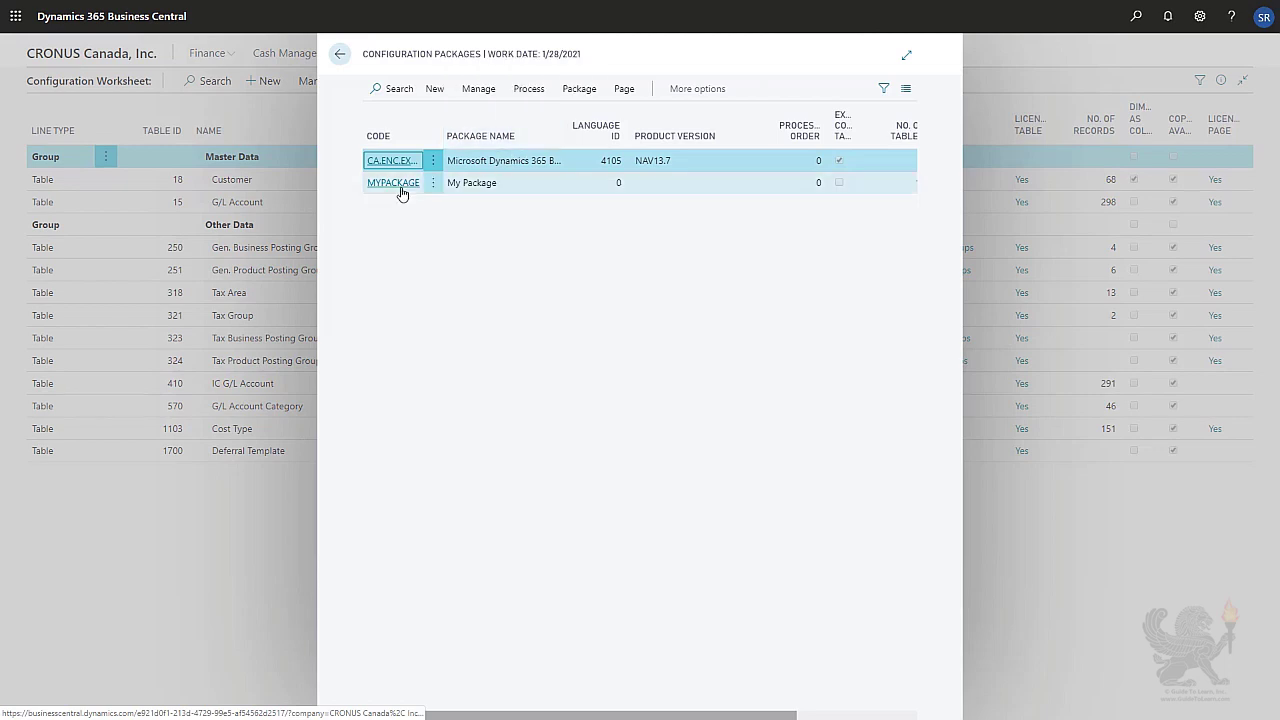
{"action": "left_click", "coordinate": [386, 184]}
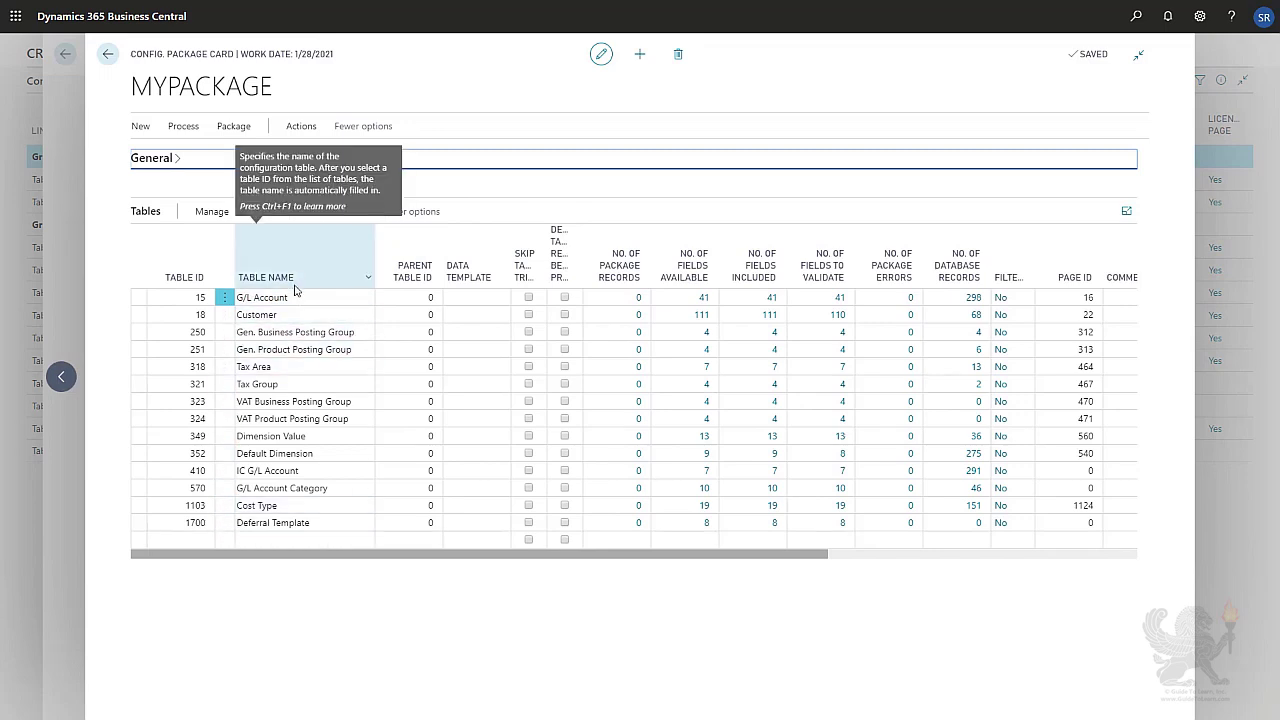
Add a package filter on the Customer table's No. field with the filter value =''.
{"action": "left_click", "coordinate": [225, 316]}
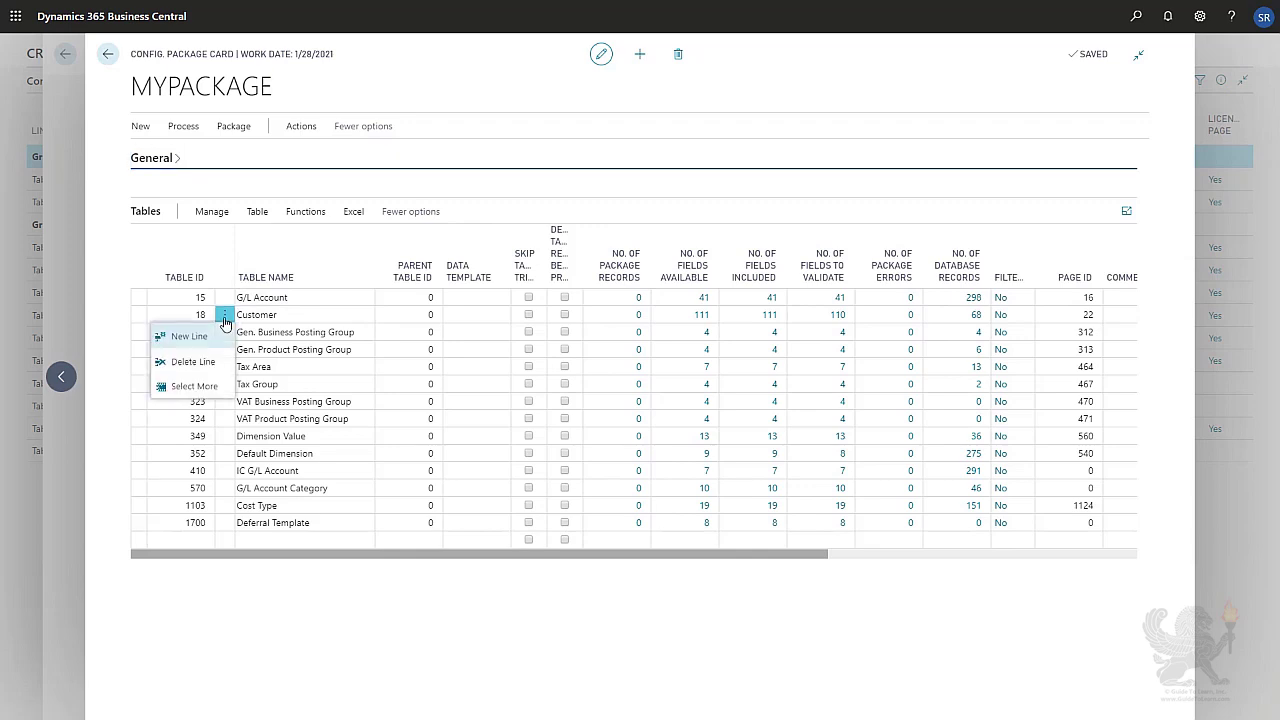
{"action": "left_click", "coordinate": [318, 317]}
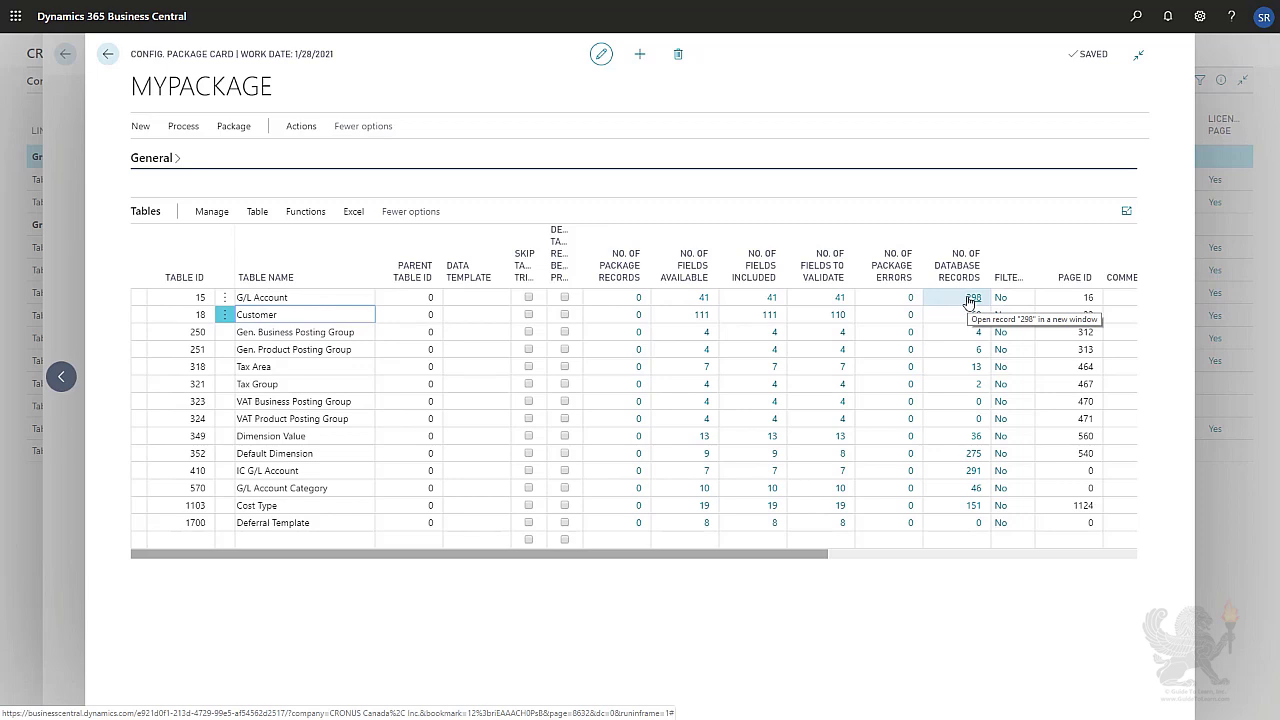
{"action": "left_click", "coordinate": [285, 298]}
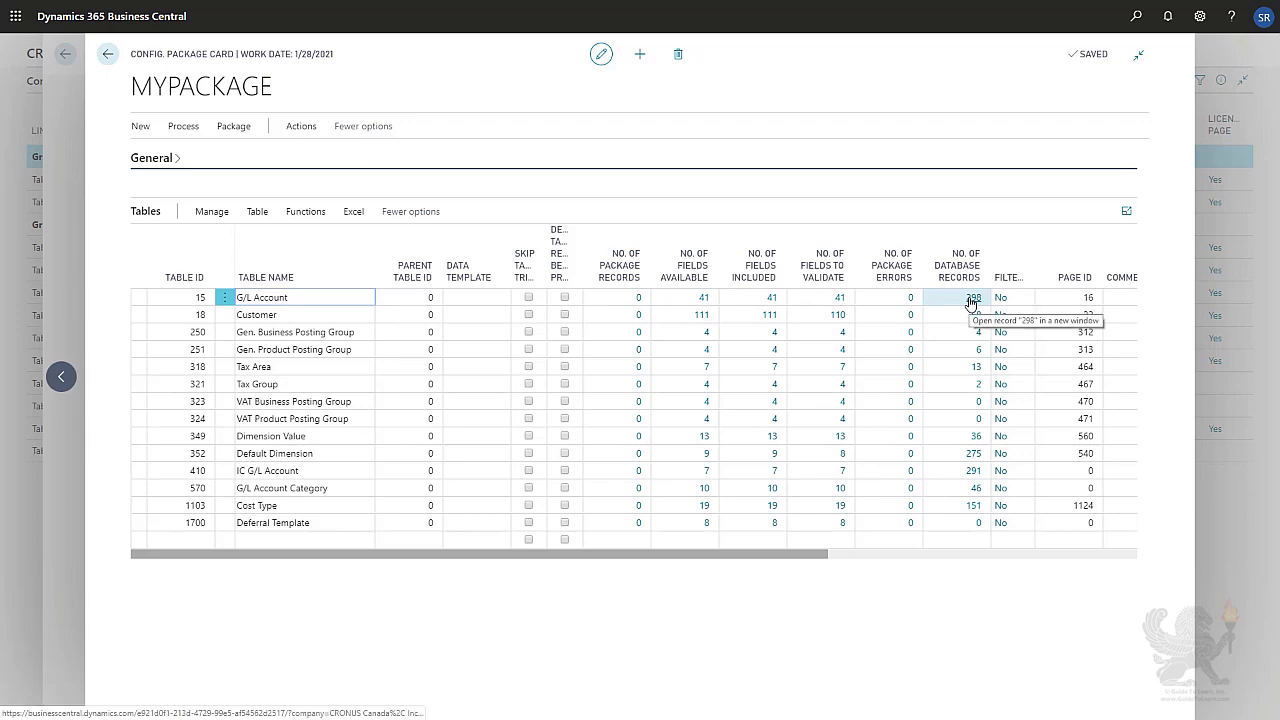
{"action": "left_click", "coordinate": [293, 315]}
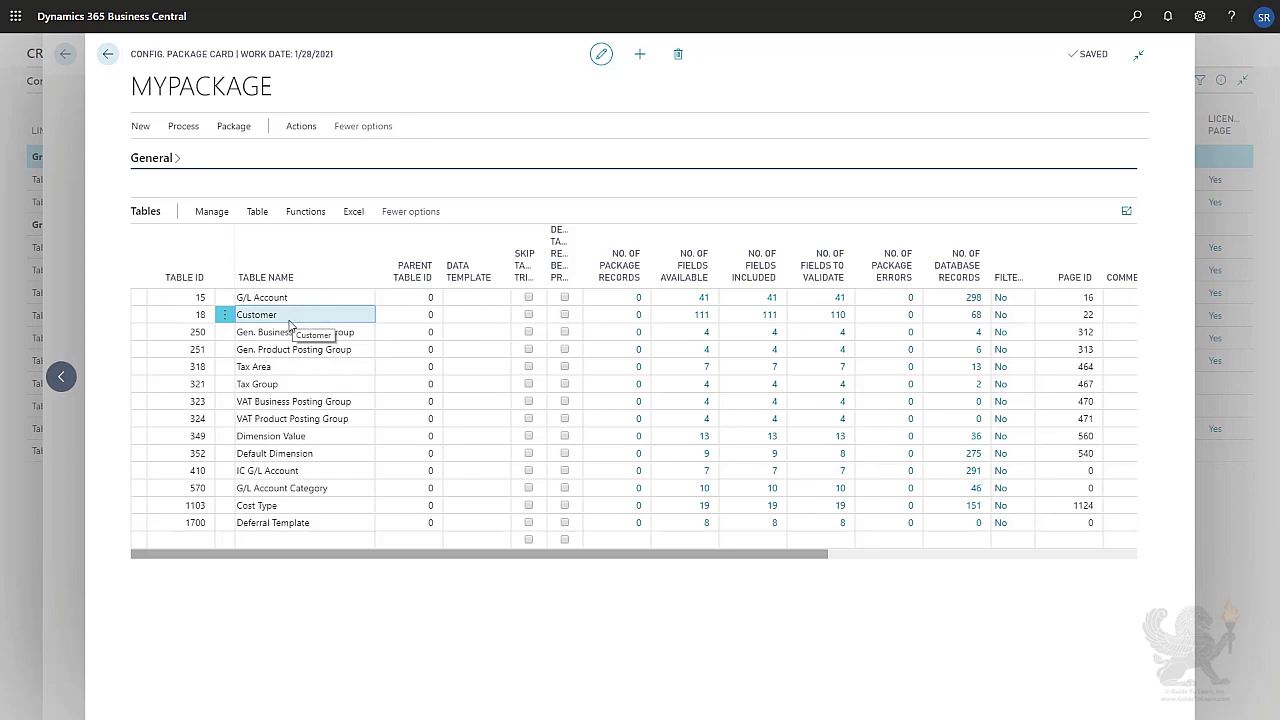
{"action": "left_click", "coordinate": [257, 212]}
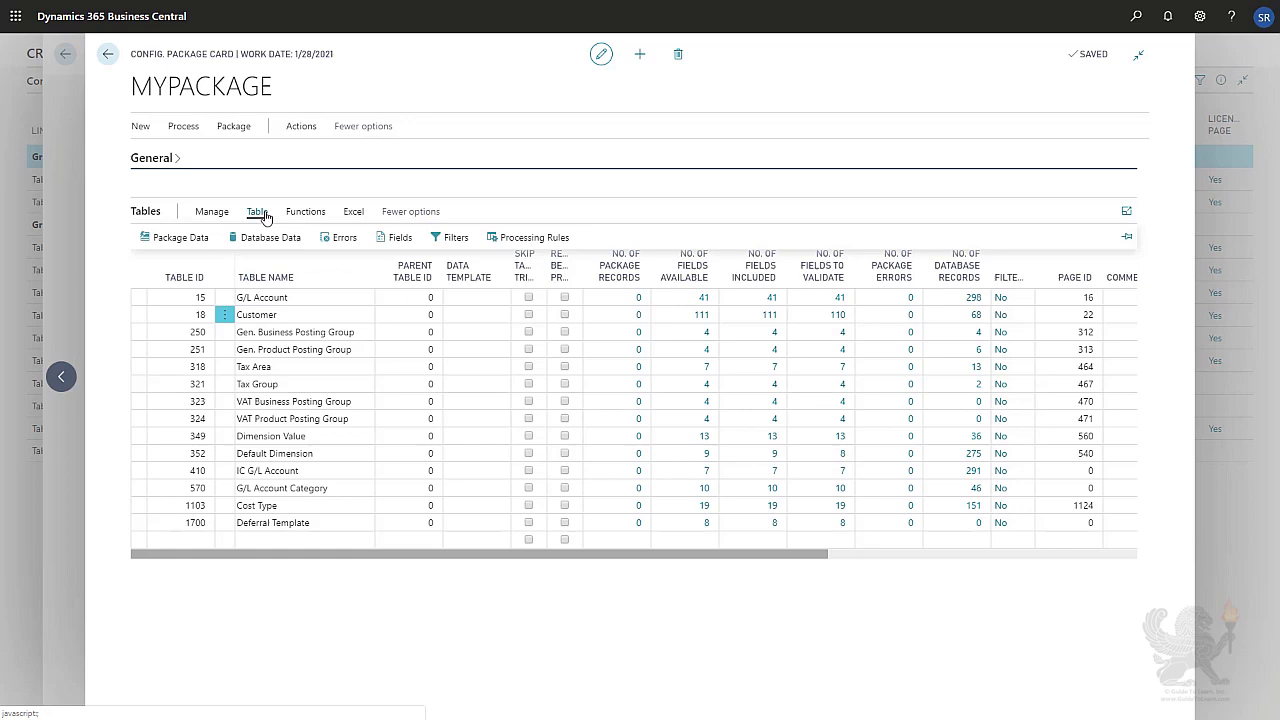
{"action": "left_click", "coordinate": [443, 240]}
{"action": "mouse_move", "coordinate": [444, 241]}
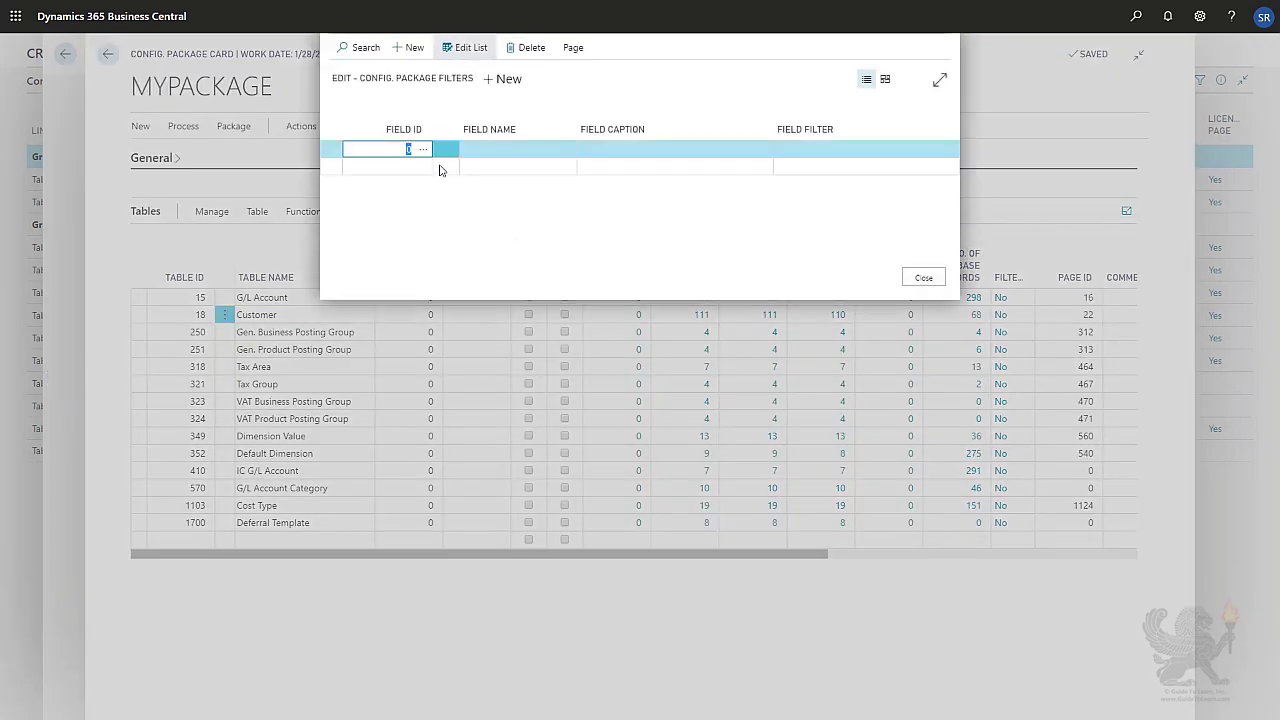
{"action": "left_click", "coordinate": [421, 150]}
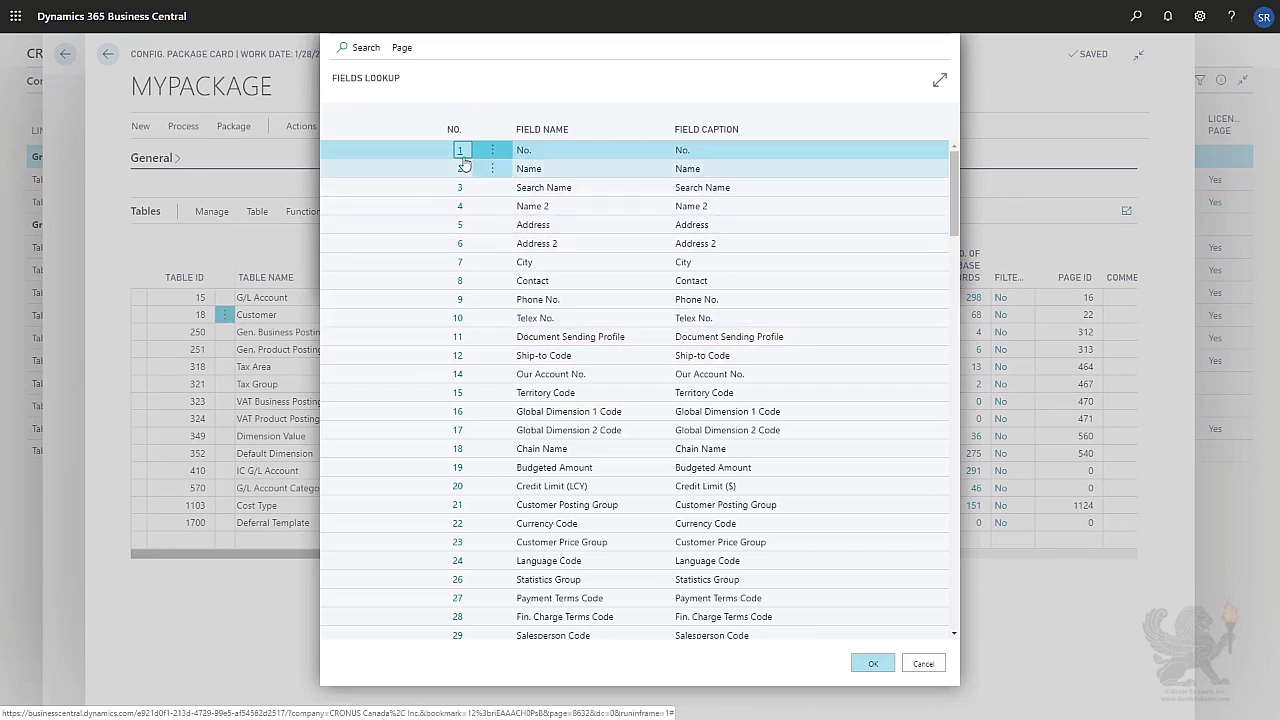
{"action": "left_click", "coordinate": [461, 152]}
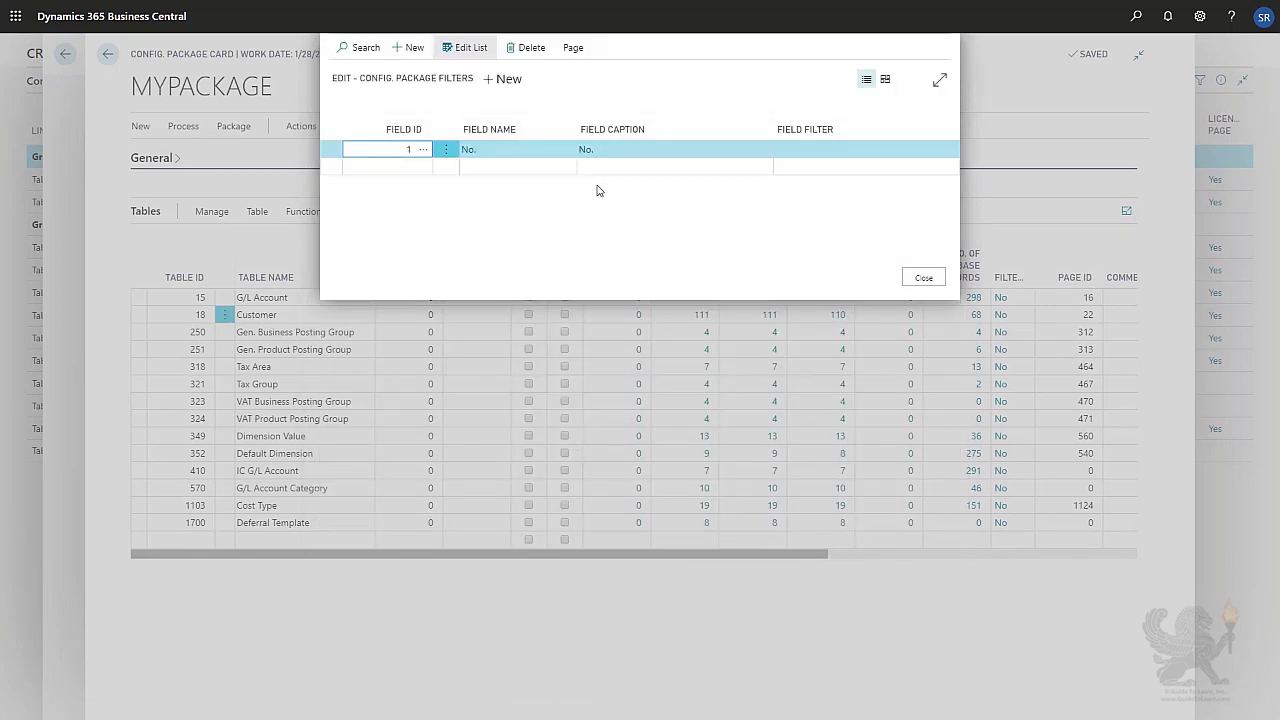
{"action": "left_click", "coordinate": [796, 147]}
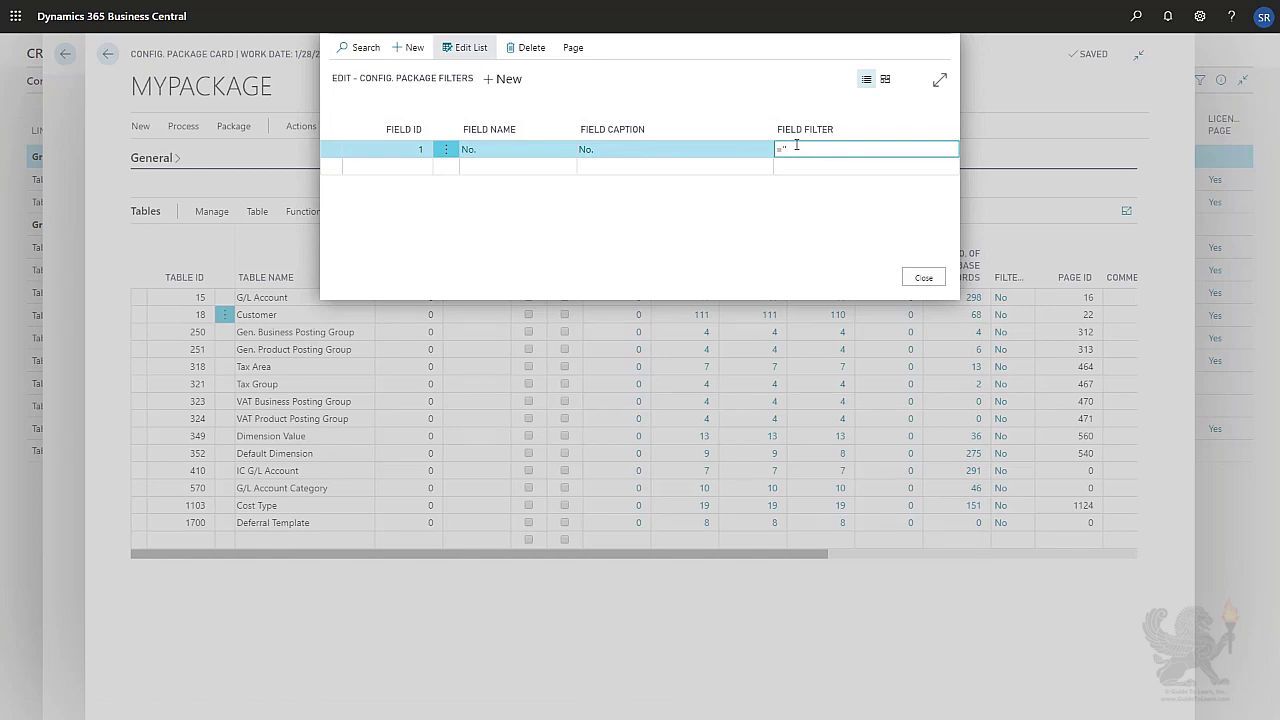
{"action": "key", "text": "Down"}
{"action": "key", "text": "Up"}
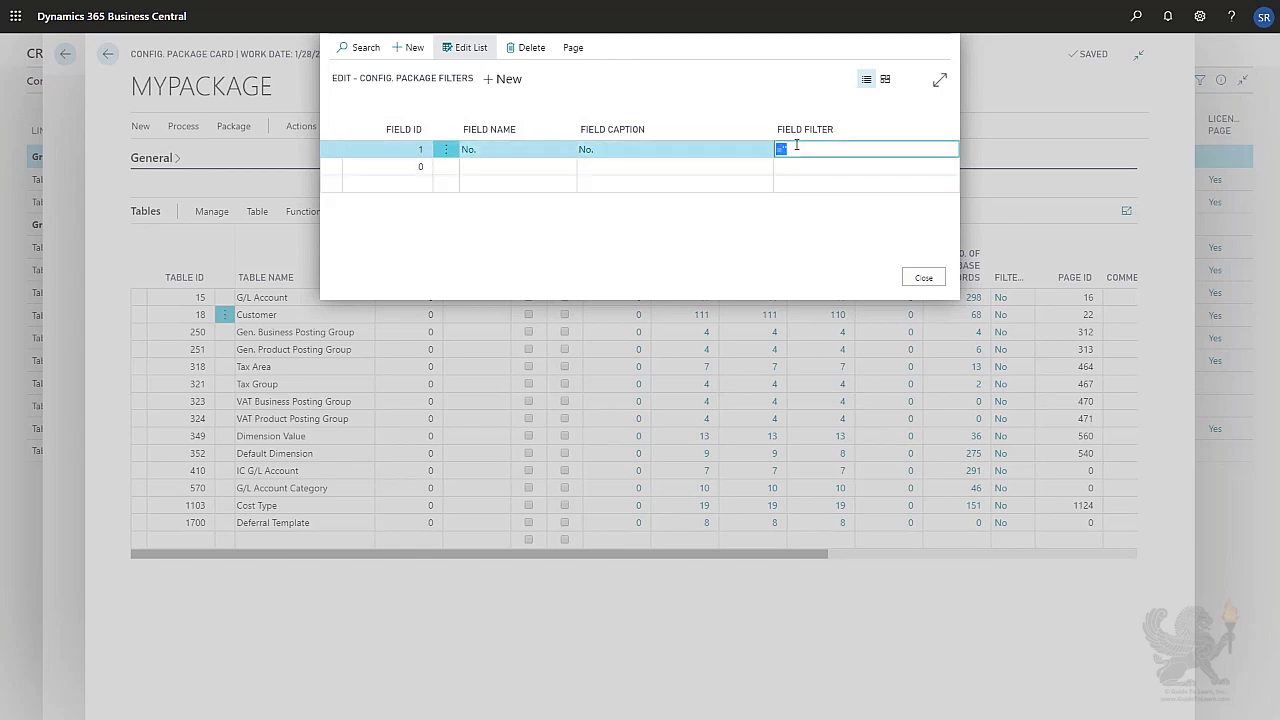
{"action": "left_click", "coordinate": [921, 279]}
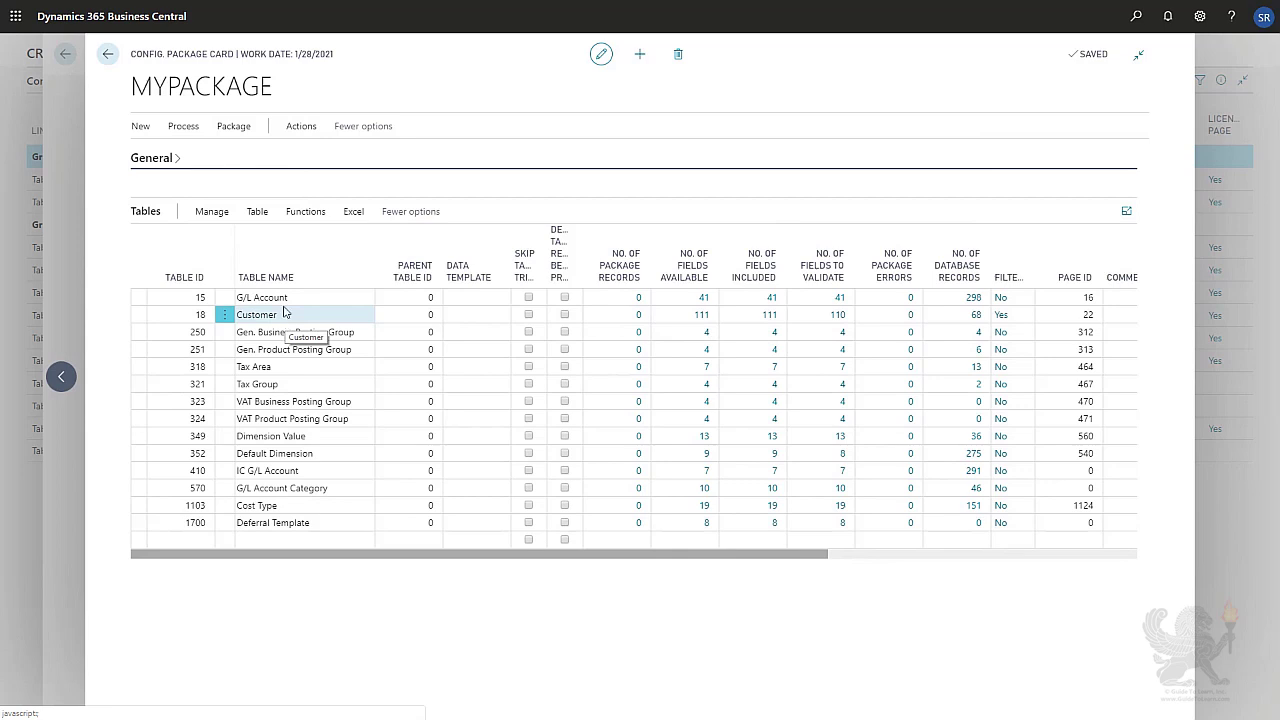
Delete the Customer table's package filter on the No. field.
{"action": "left_click", "coordinate": [262, 213]}
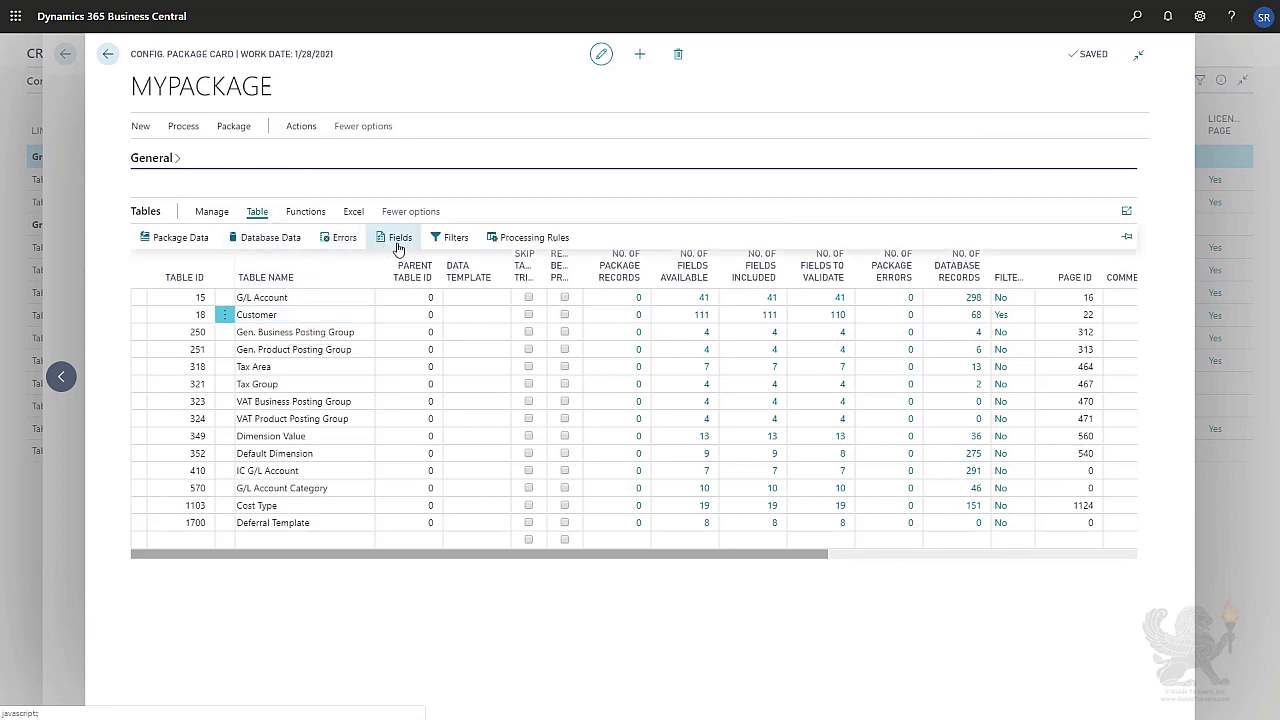
{"action": "left_click", "coordinate": [450, 237]}
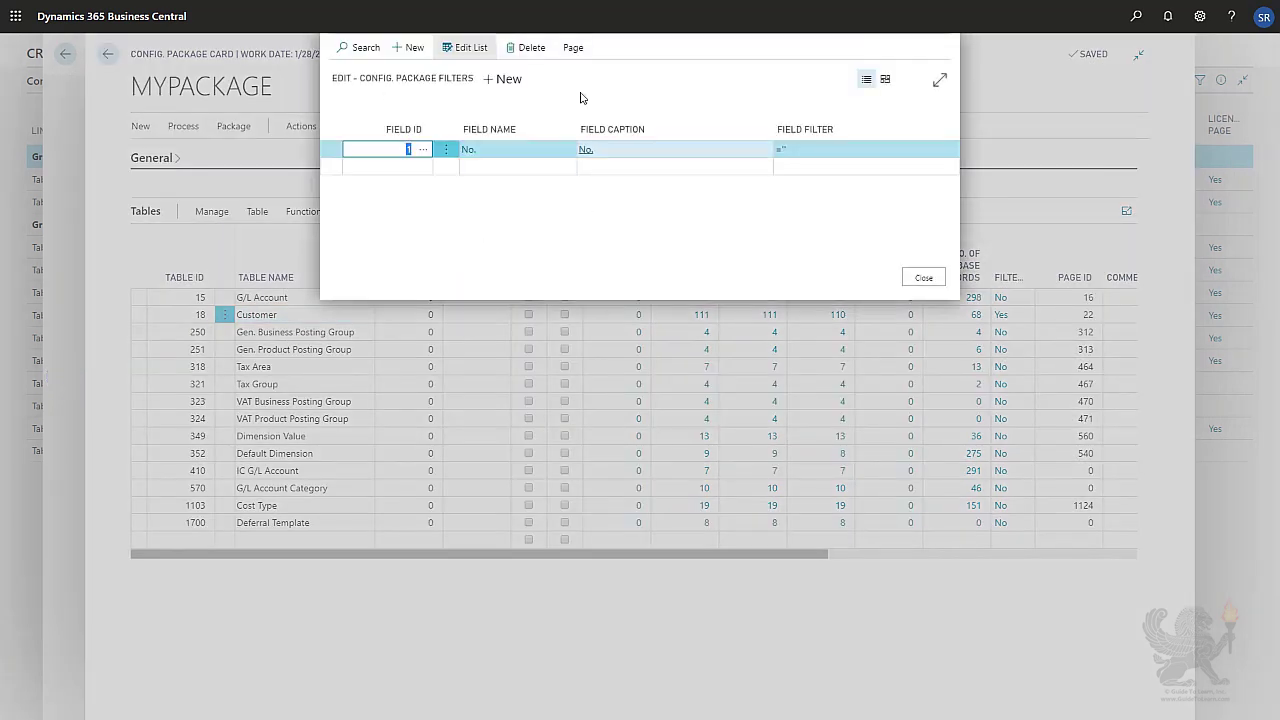
{"action": "left_click", "coordinate": [536, 47]}
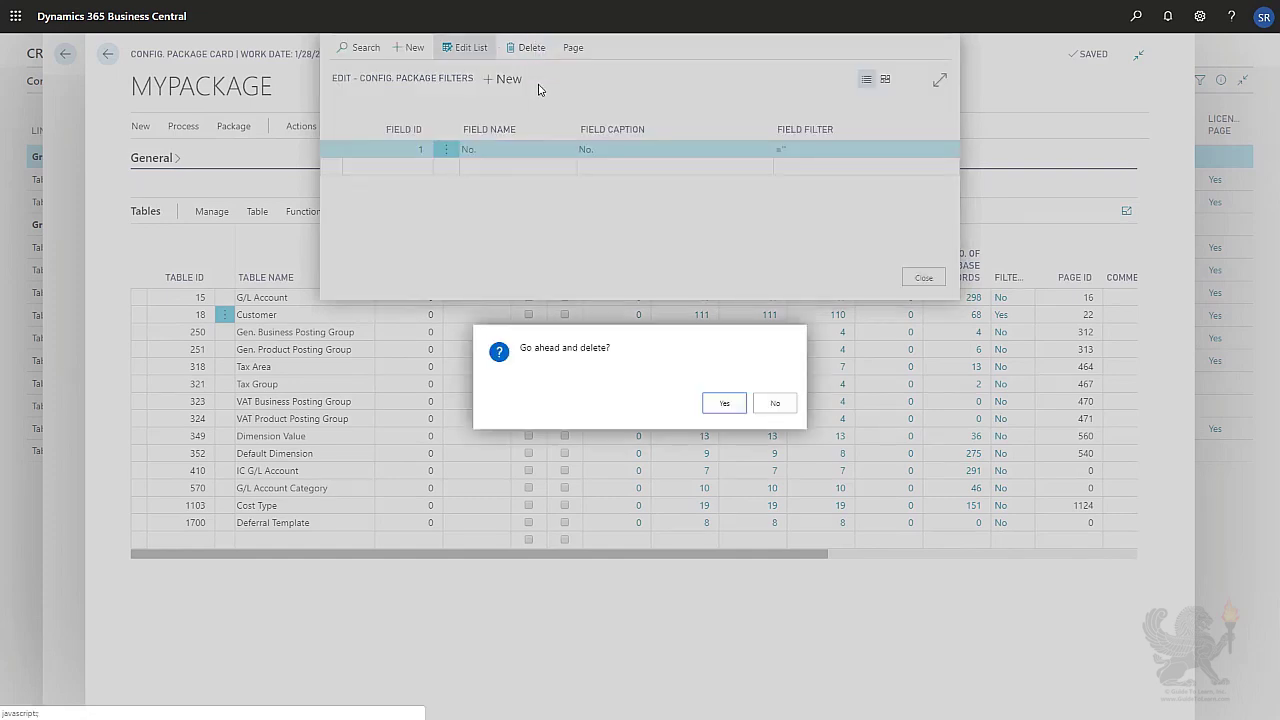
{"action": "left_click", "coordinate": [709, 409]}
{"action": "left_click", "coordinate": [921, 278]}
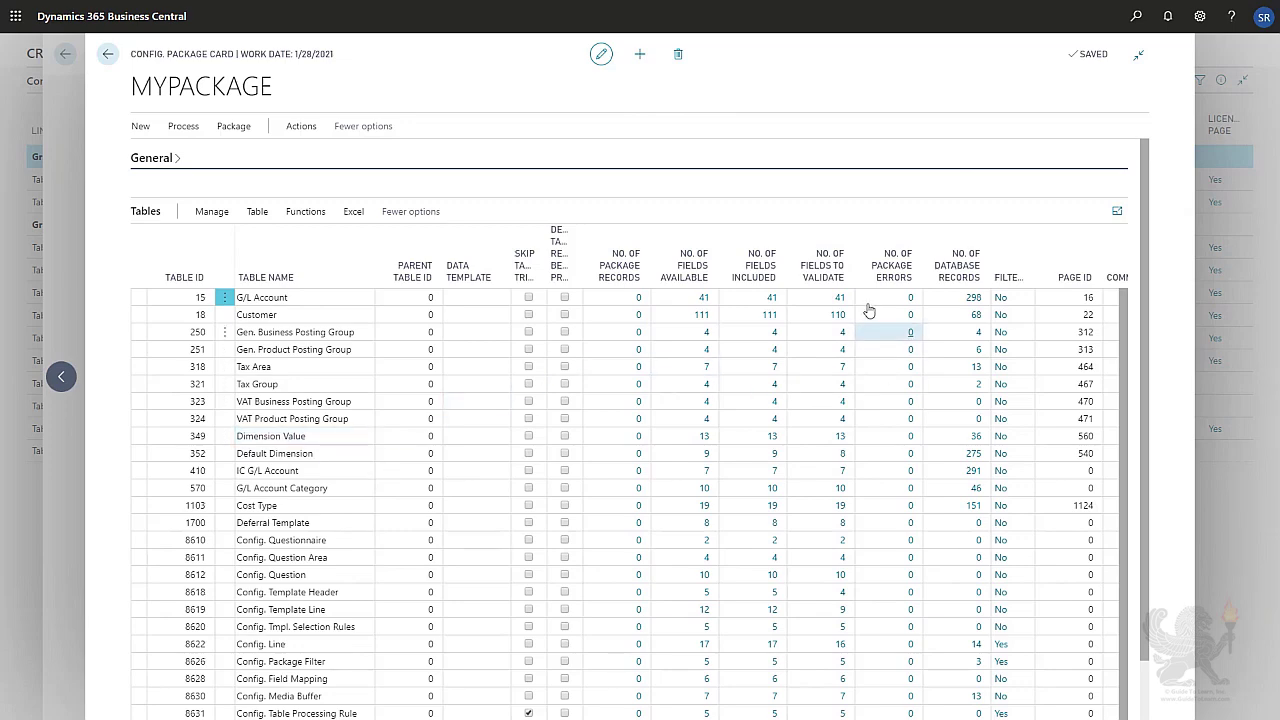
Return to the configuration packages list and export the MYPACKAGE package.
{"action": "left_click", "coordinate": [108, 55]}
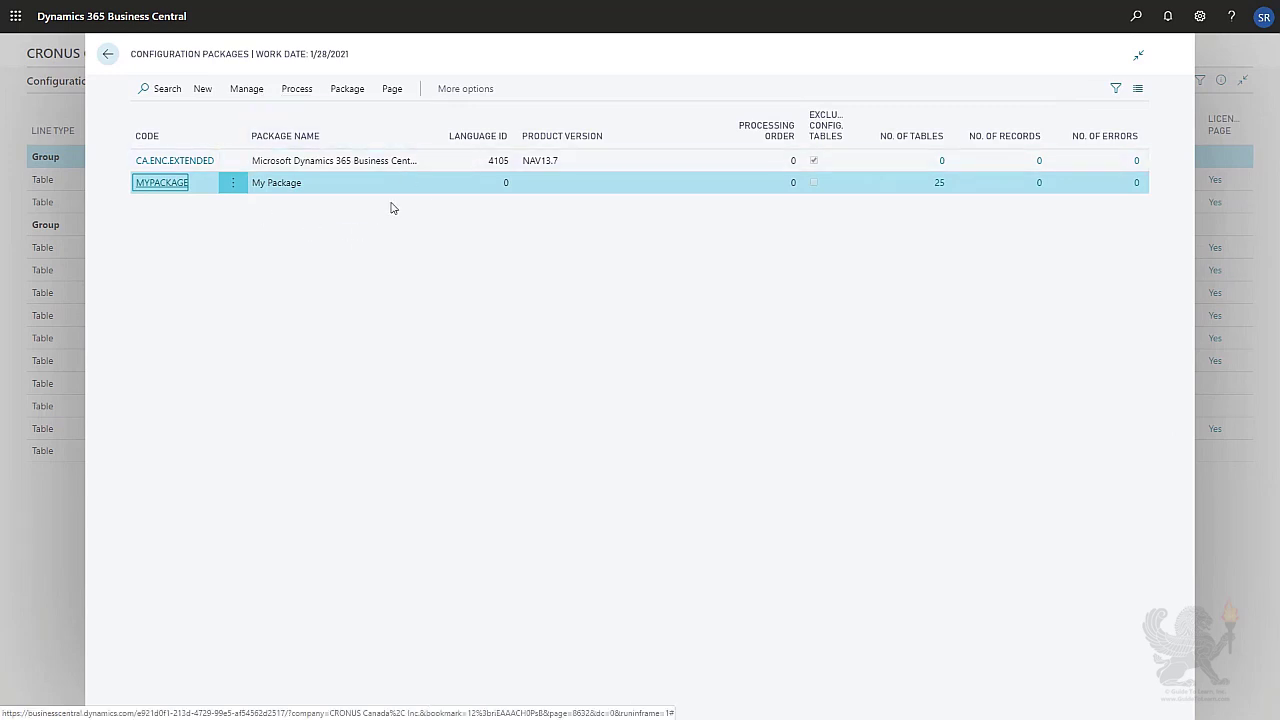
{"action": "left_click", "coordinate": [294, 100]}
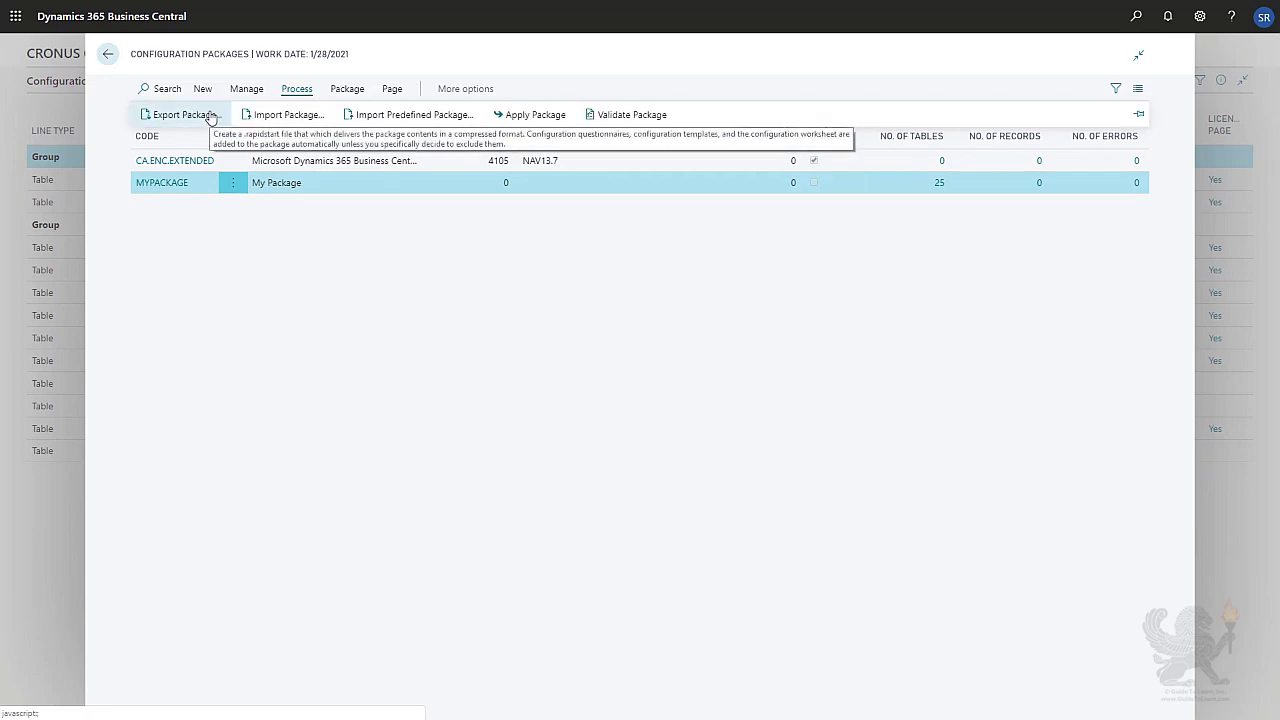
{"action": "left_click", "coordinate": [211, 117]}
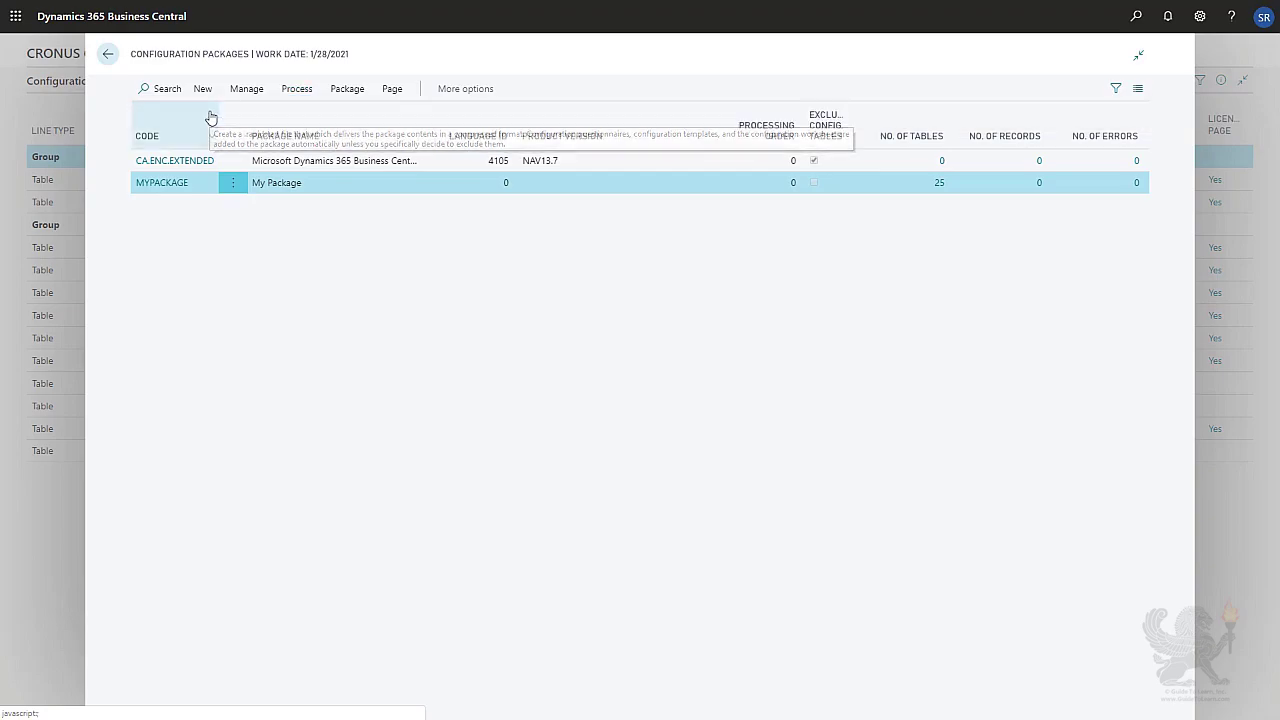